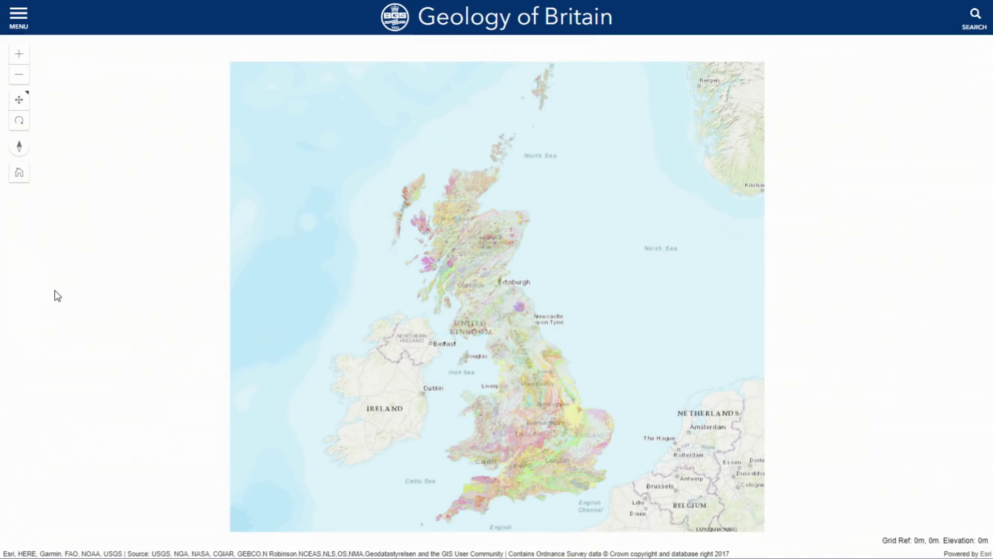
Zoom to southern England, tilt side-on, and open one cross-section rock unit's description.
scroll(508, 463, down, 4)
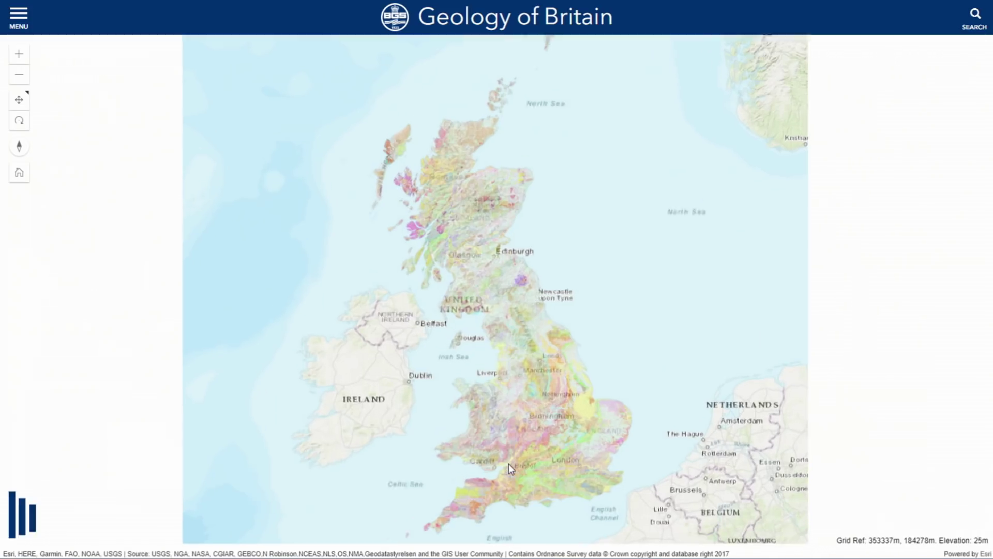
drag(539, 492, 546, 469)
scroll(547, 472, down, 2)
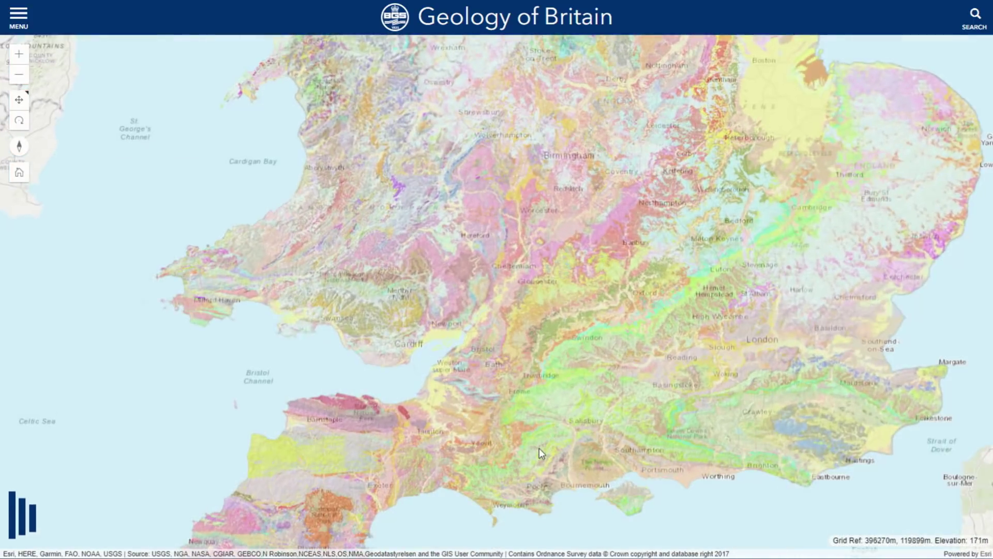
drag(549, 475, 543, 237)
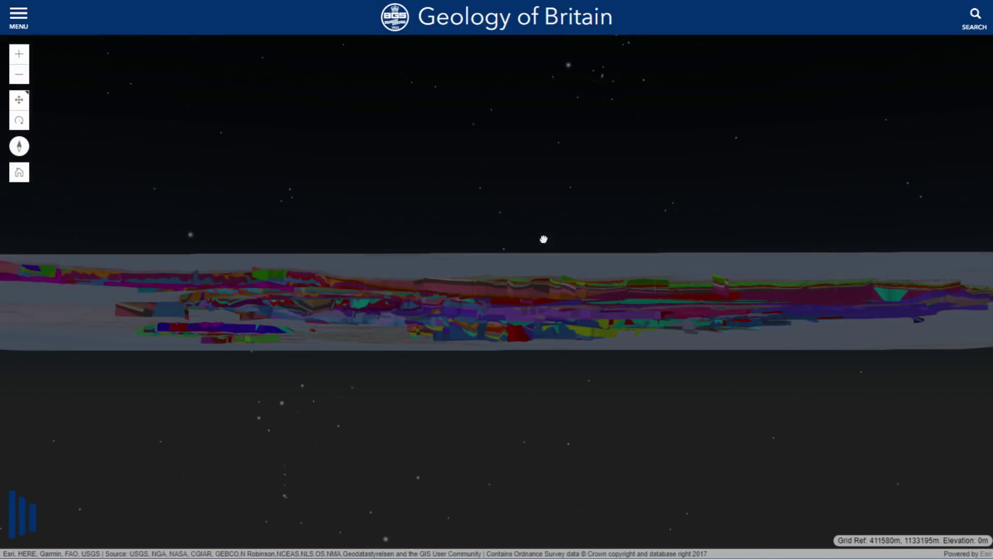
scroll(497, 321, down, 2)
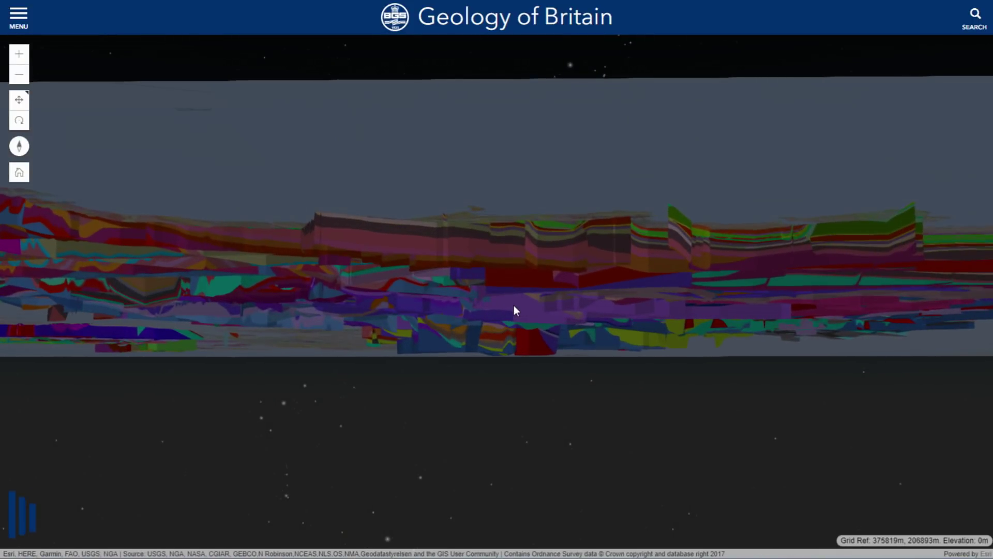
click(515, 310)
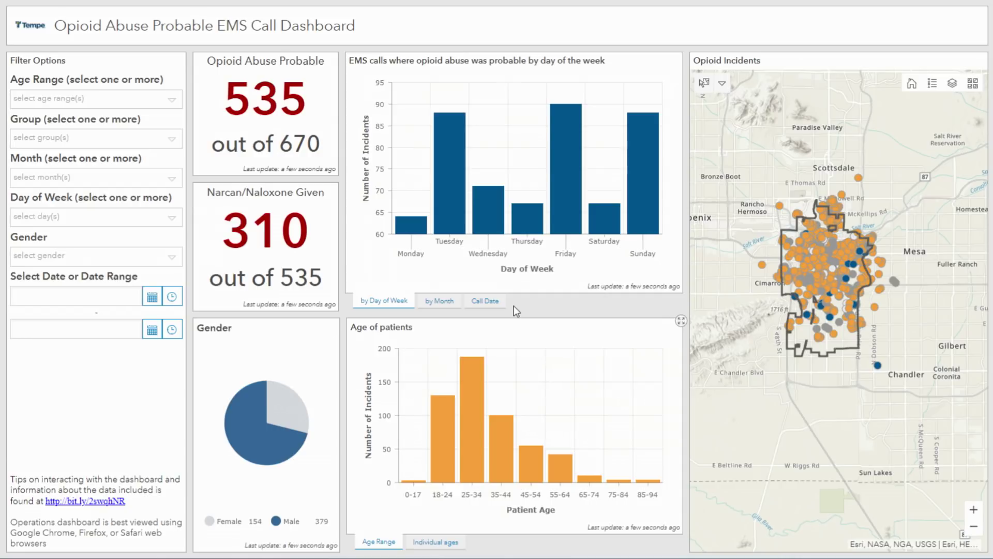
Set the dashboard's Group filter to ASU Student.
click(88, 137)
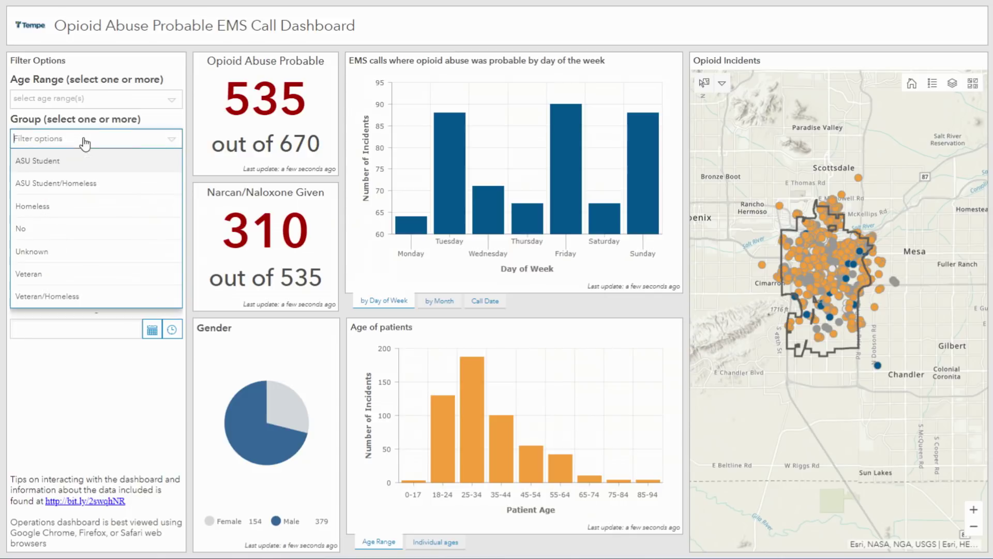
click(62, 182)
click(62, 165)
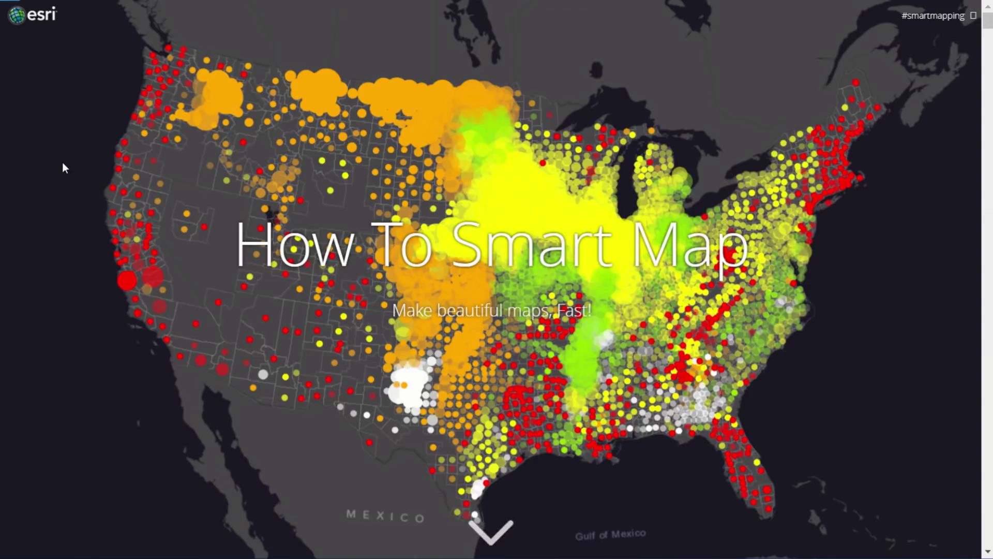
Advance the story past its title page to the Education in the USA map.
key(ctrl+Tab)
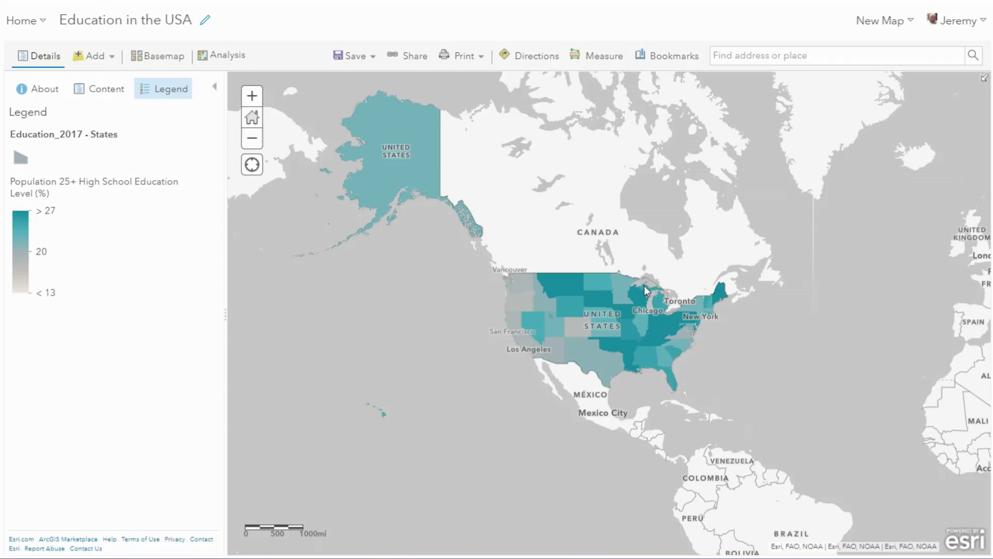
Zoom in to census-tract detail with Chicago near the centre.
scroll(637, 299, up, 1)
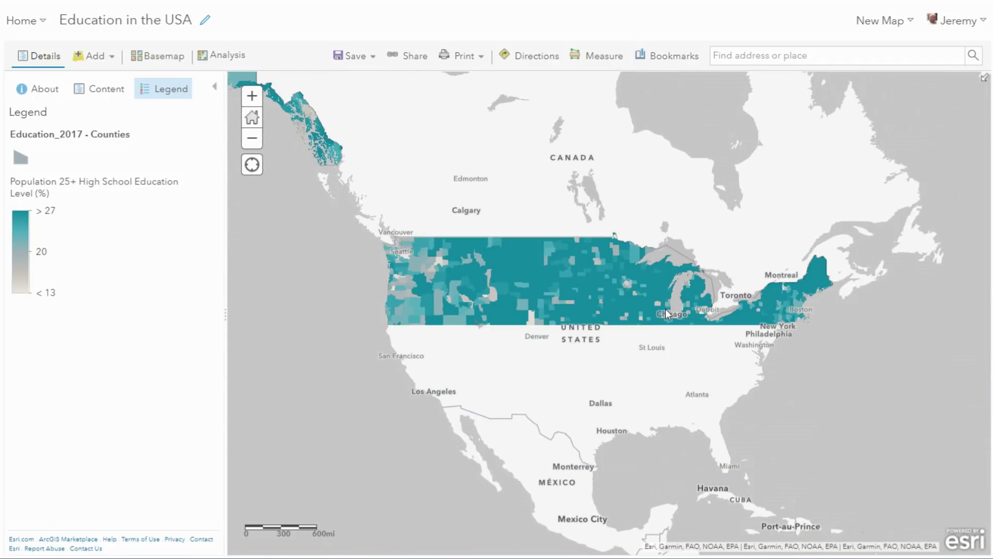
scroll(665, 309, up, 1)
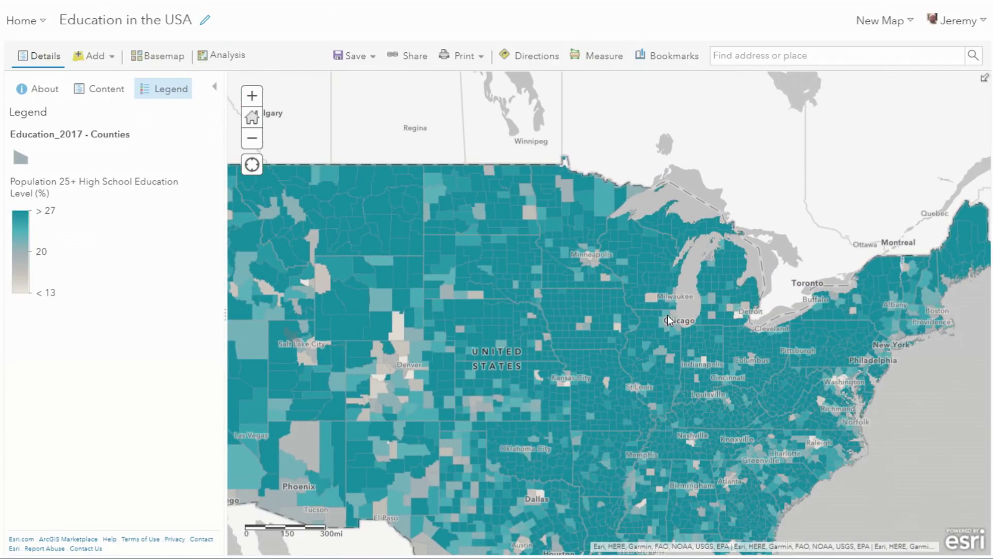
scroll(667, 314, up, 2)
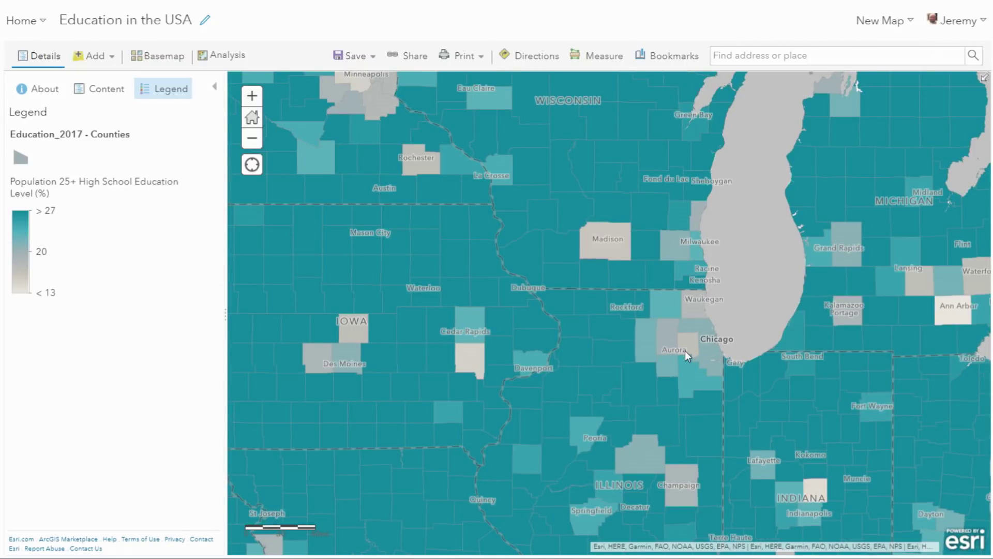
scroll(685, 350, up, 1)
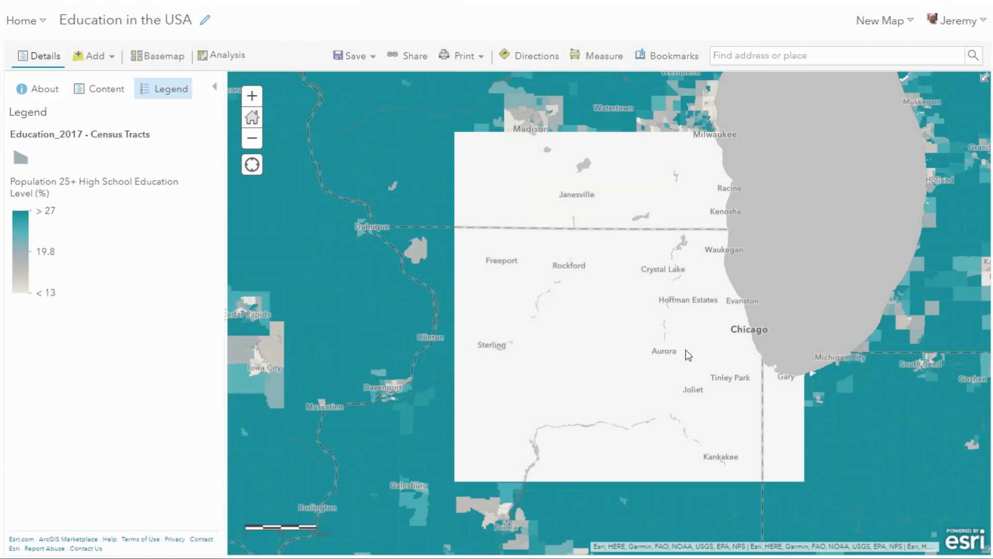
drag(694, 334, 628, 276)
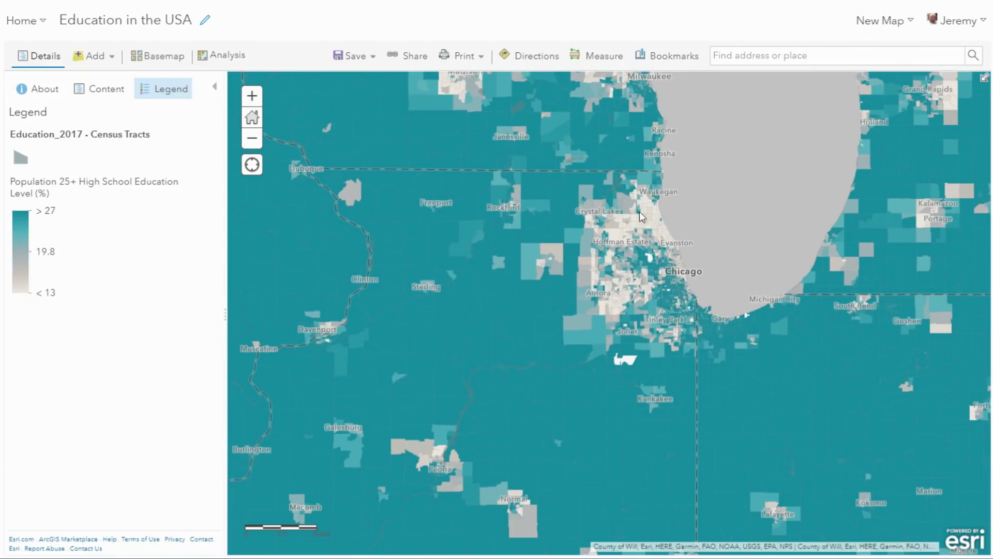
Jump to the Northeast bookmark and nudge the view over the Philadelphia–New York area.
click(663, 57)
click(663, 149)
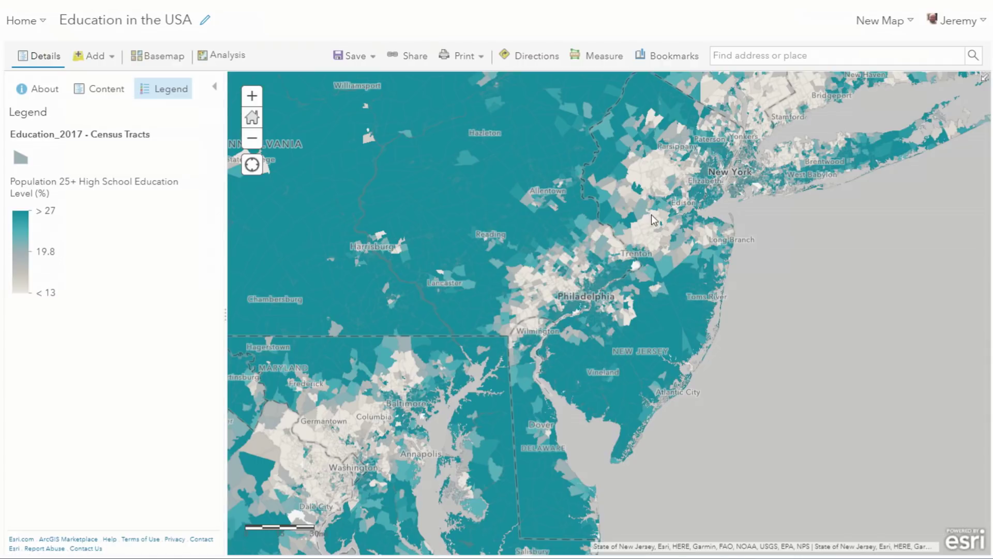
drag(652, 220, 398, 325)
drag(426, 255, 570, 314)
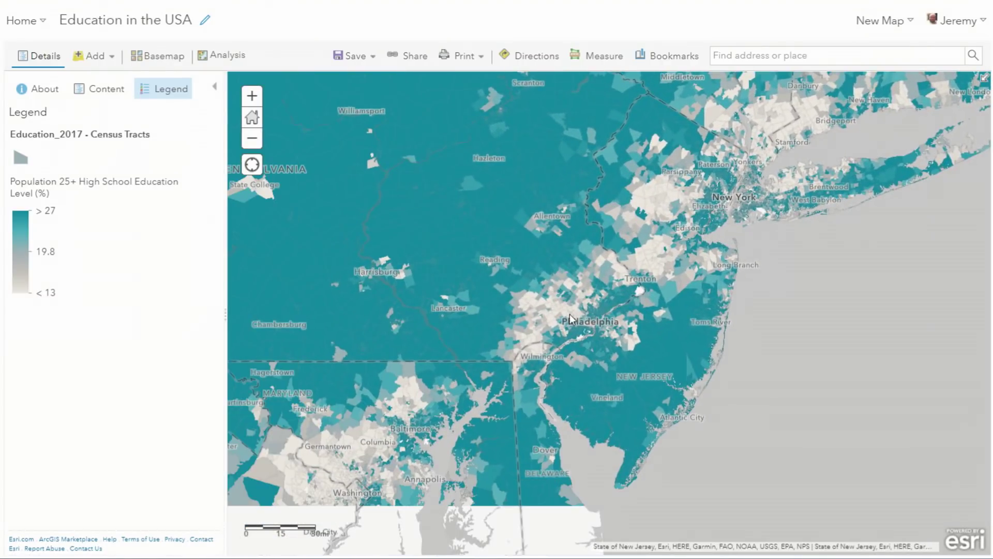
click(653, 51)
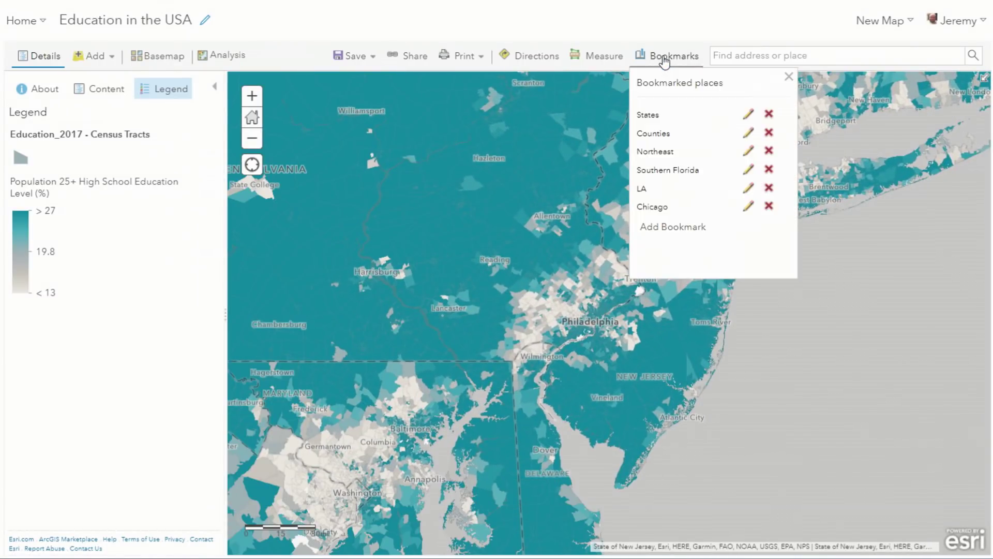
Go to the LA bookmark to show Los Angeles census tracts.
click(650, 188)
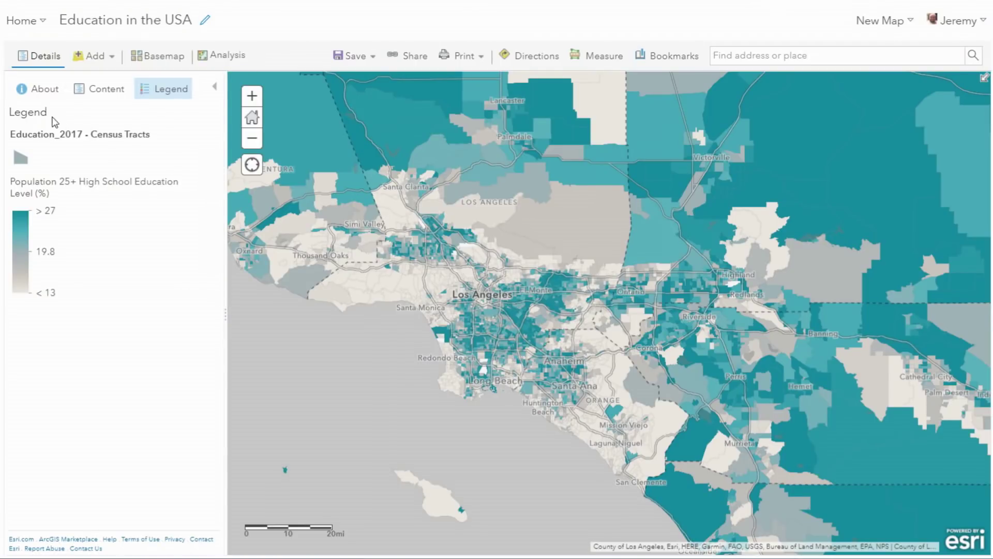
click(120, 90)
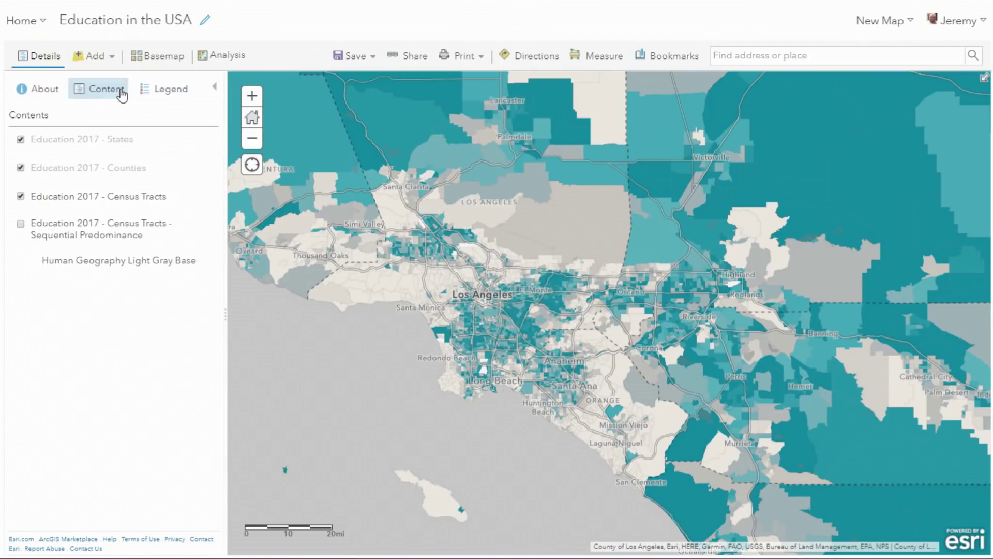
Restyle the Census Tracts layer and open its high school education expression for editing.
click(73, 198)
click(73, 209)
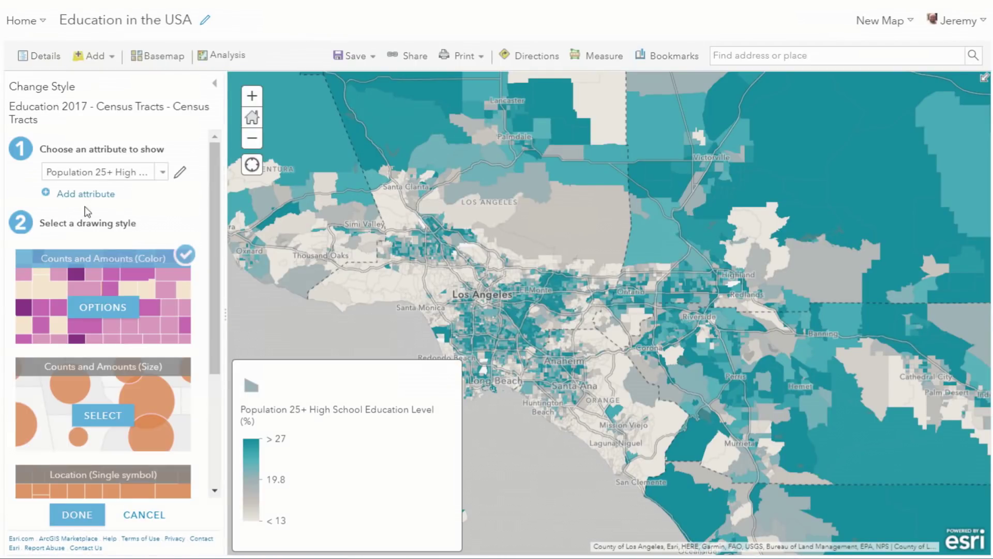
click(180, 172)
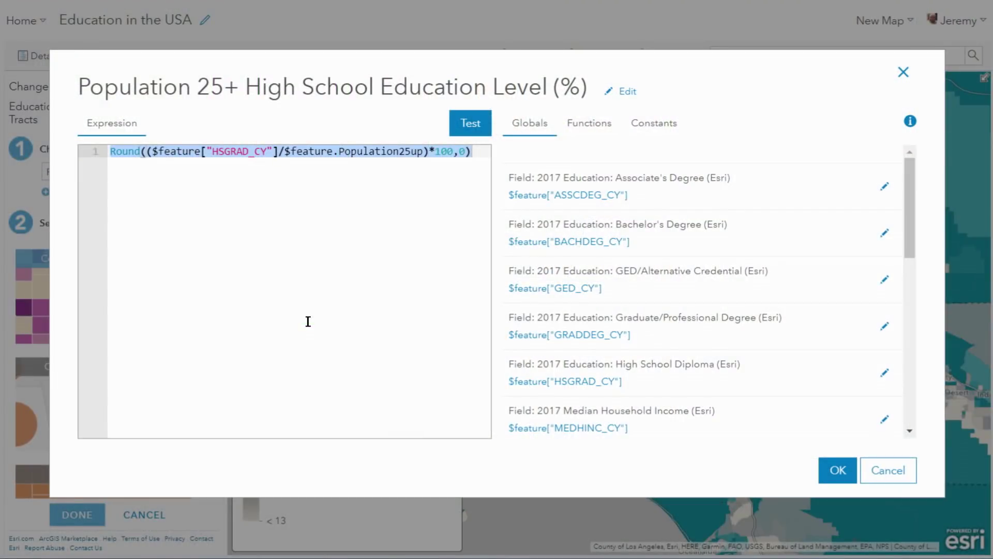
Replace the expression with Notepad's (NOHS_CY + SOMEHS_CY) / Population25up formula and apply it.
key(alt+Tab)
key(Tab)
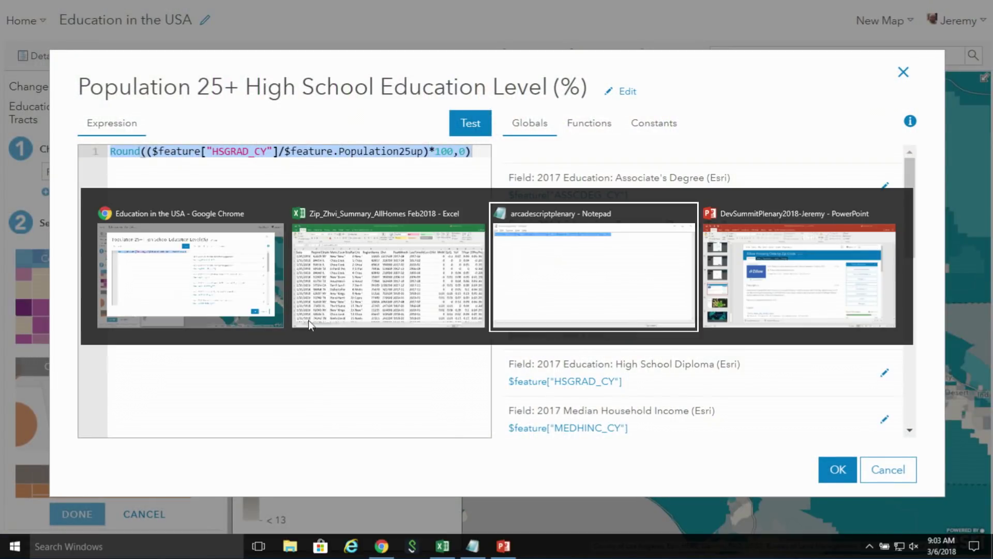
right_click(421, 149)
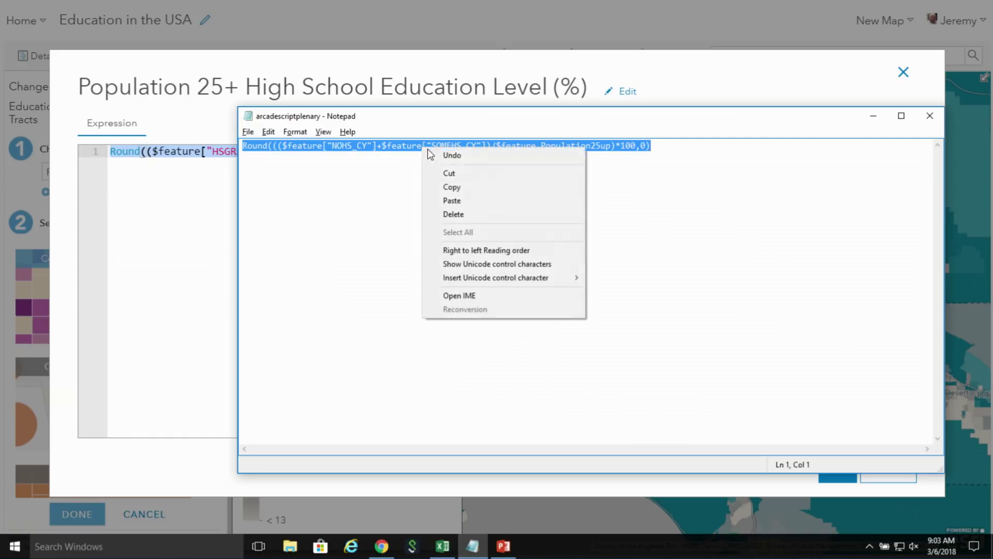
click(468, 190)
click(372, 64)
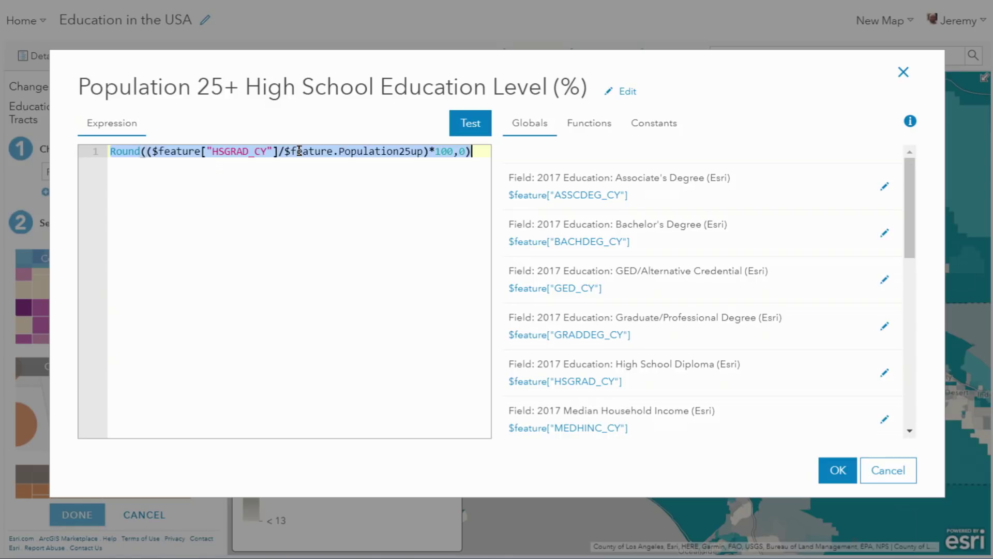
key(ctrl+v)
drag(310, 429, 252, 431)
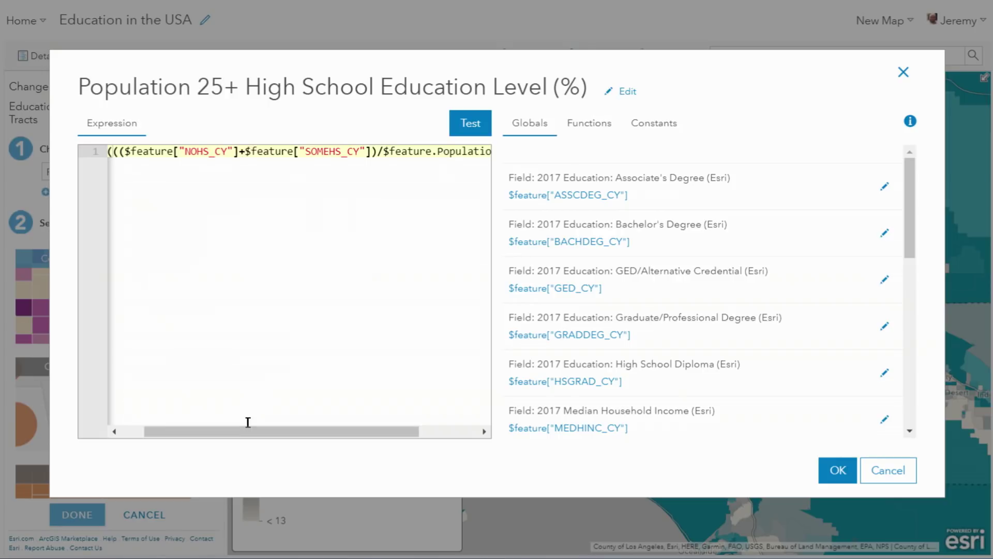
click(839, 472)
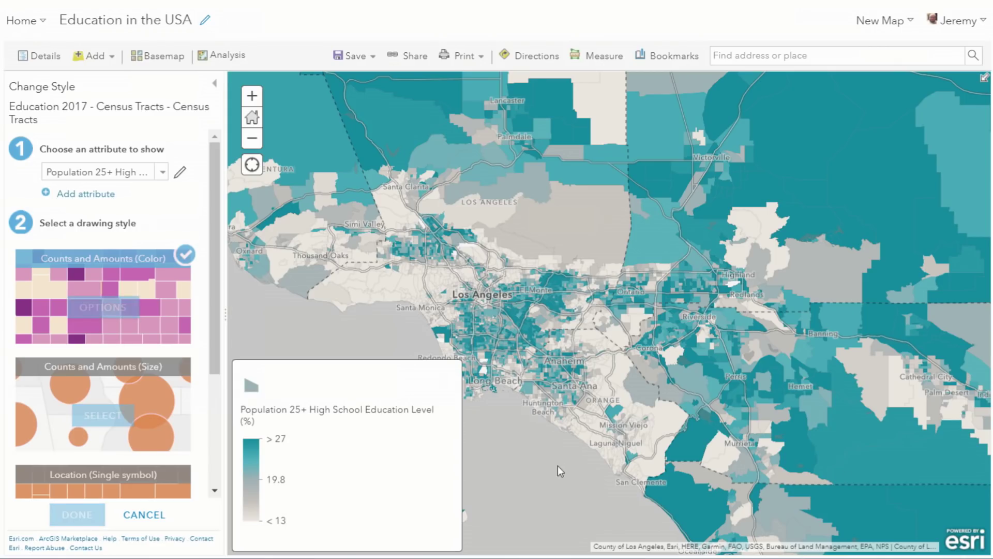
Draw tracts as Counts and Amounts (Size) circles with the lower threshold near 14.
drag(560, 464, 620, 462)
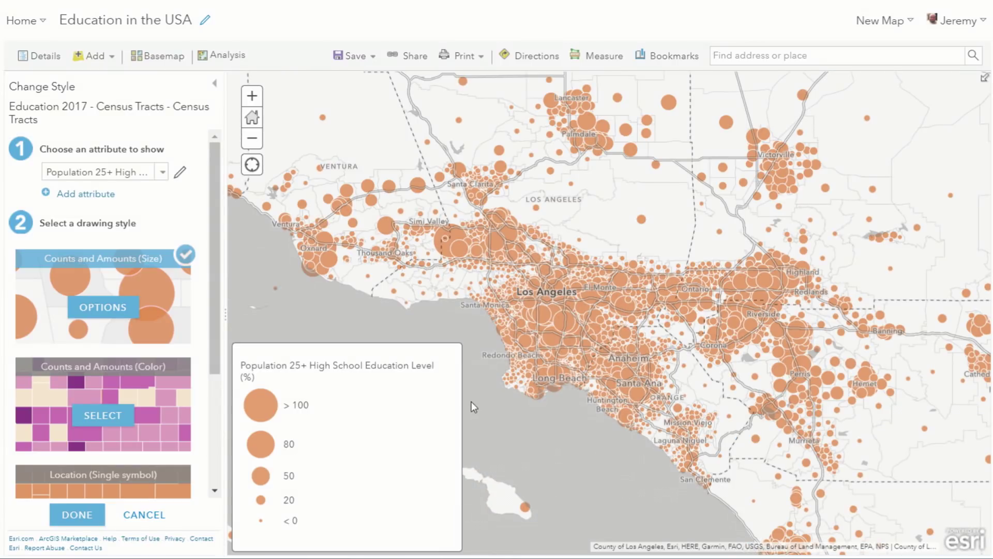
click(114, 308)
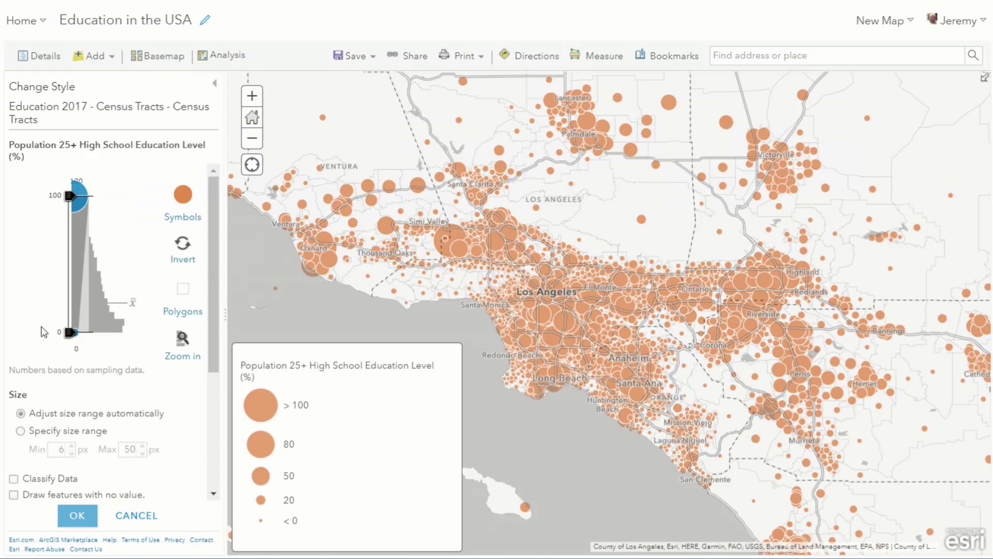
drag(69, 334, 73, 310)
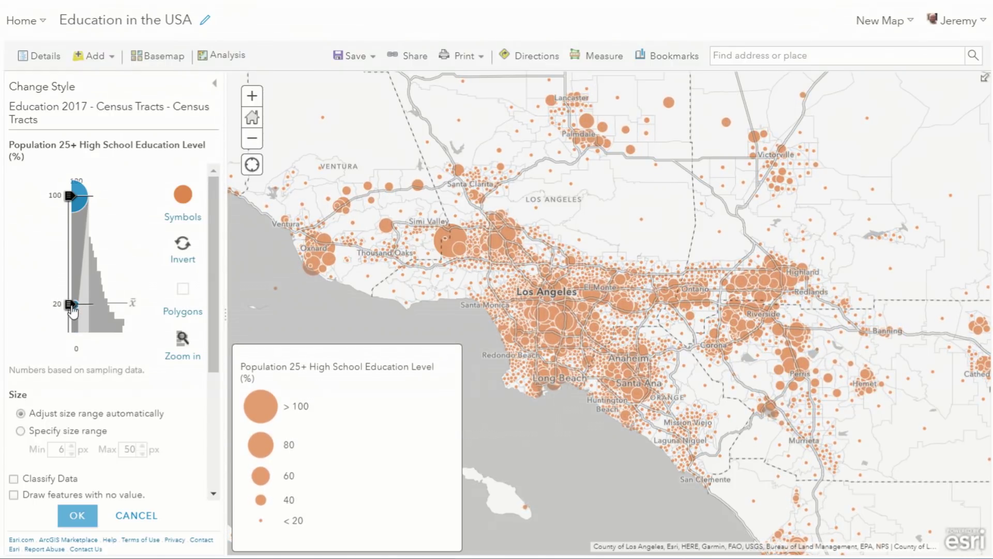
mouse_move(73, 310)
mouse_down()
mouse_move(77, 268)
mouse_move(66, 317)
mouse_up()
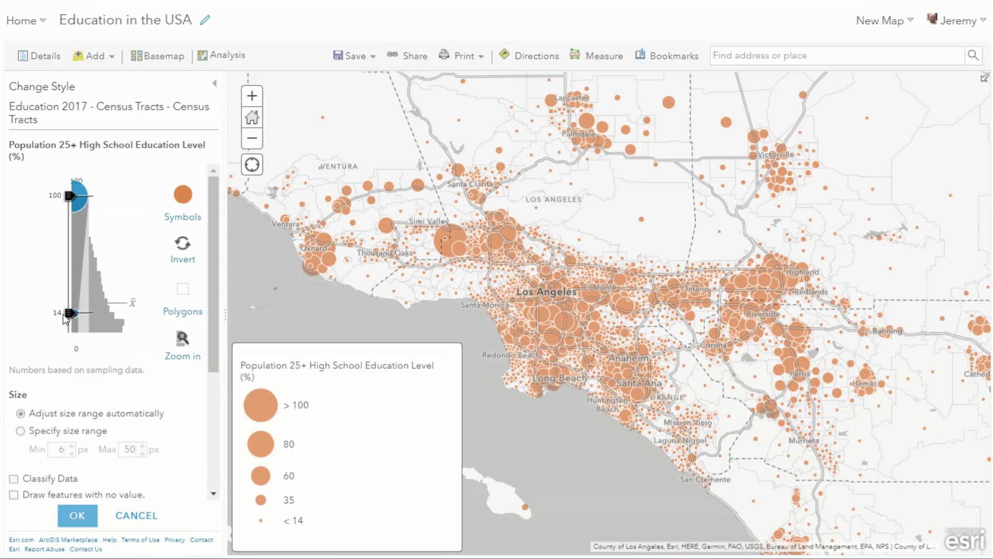
Discard the size options and choose 2017 Education: 9-12th Grade as the attribute.
click(137, 515)
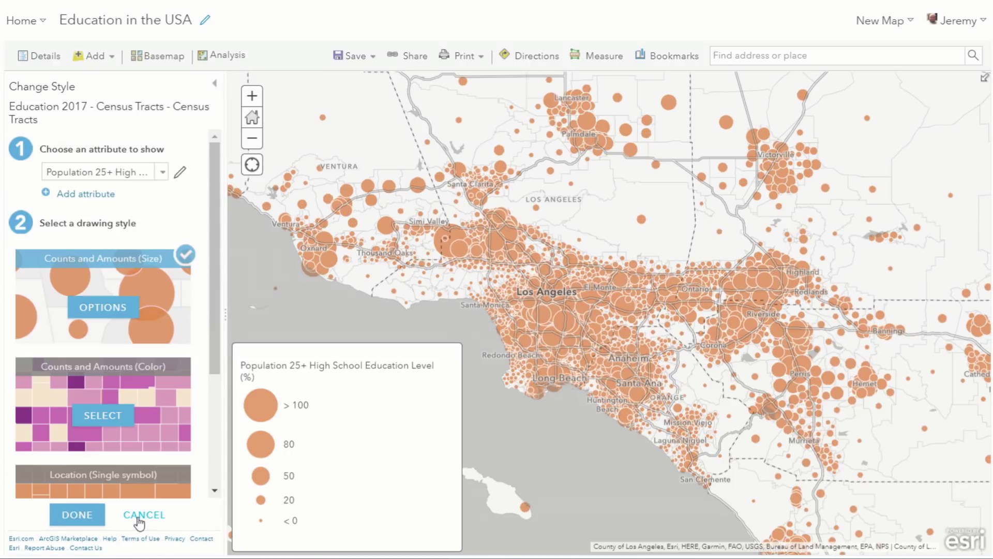
click(163, 172)
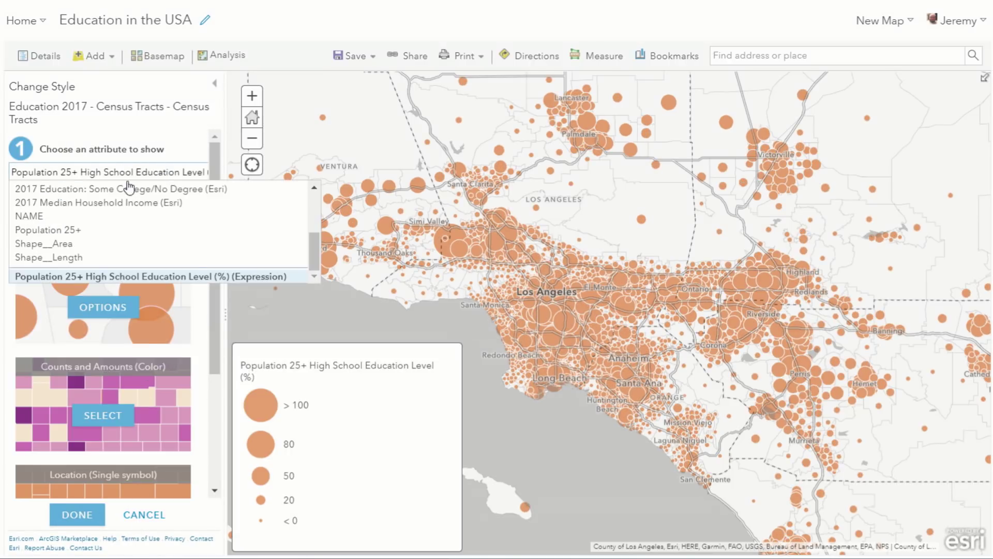
scroll(116, 217, up, 10)
click(113, 202)
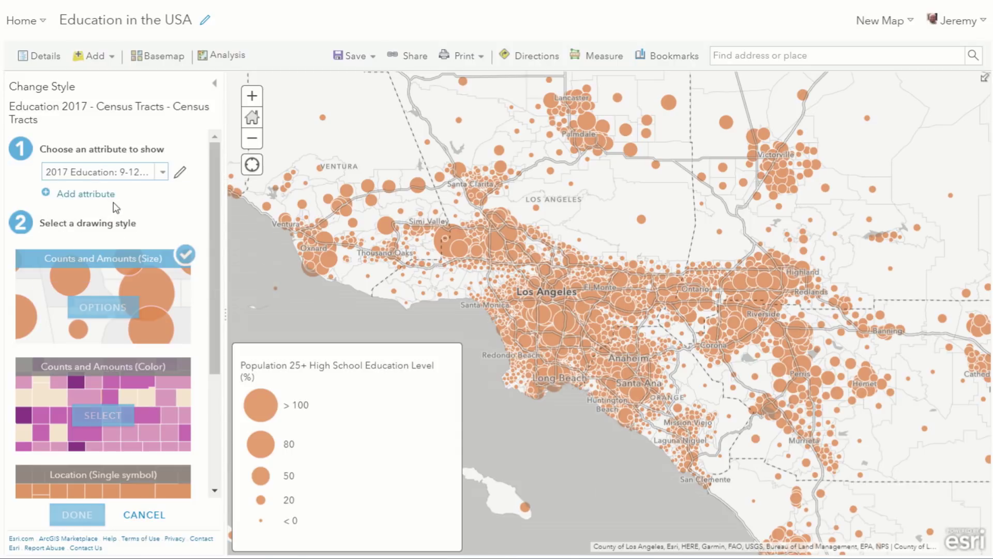
Add Associate's, Bachelor's, GED, Graduate, High School Diploma, Less than 9th Grade, Some College attributes.
click(67, 195)
click(70, 217)
click(79, 241)
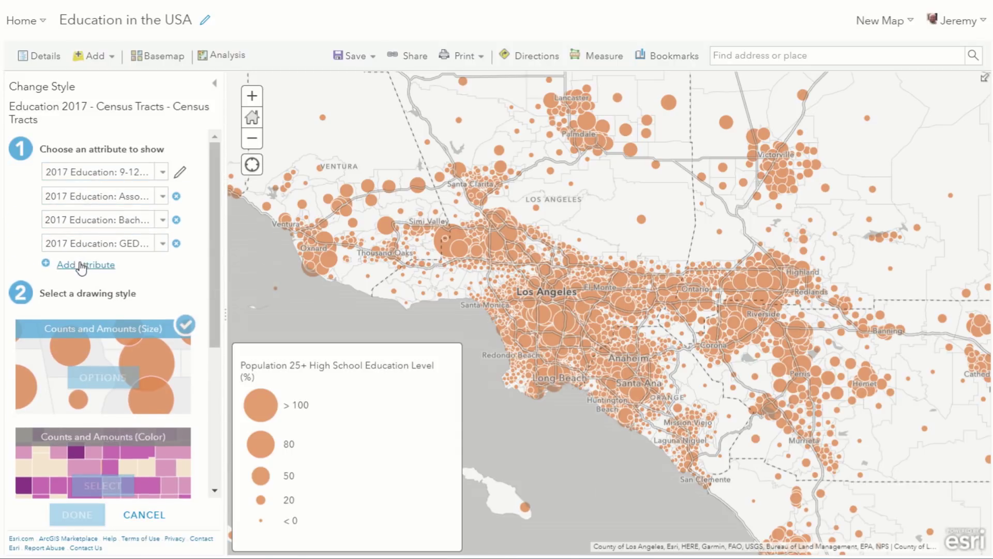
click(83, 264)
click(86, 288)
click(87, 312)
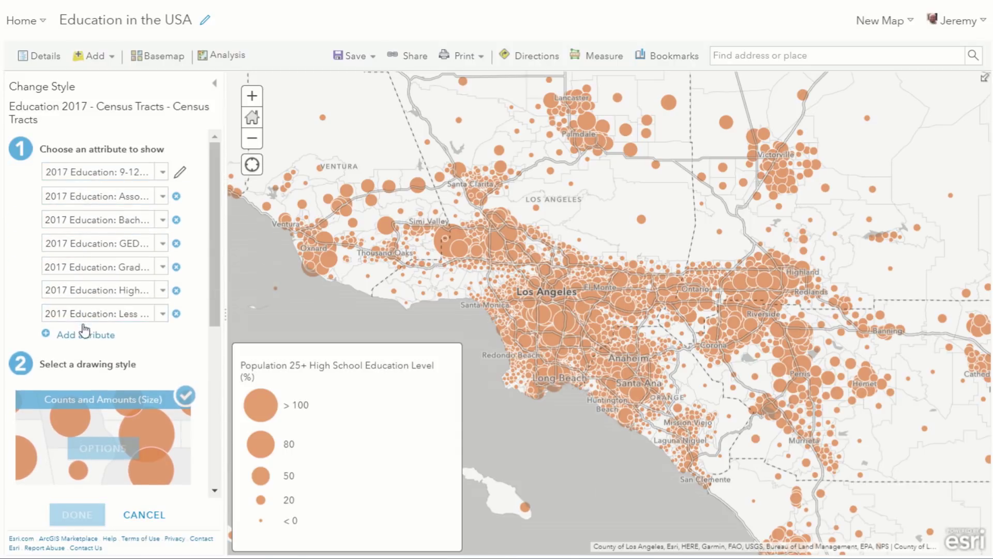
click(85, 335)
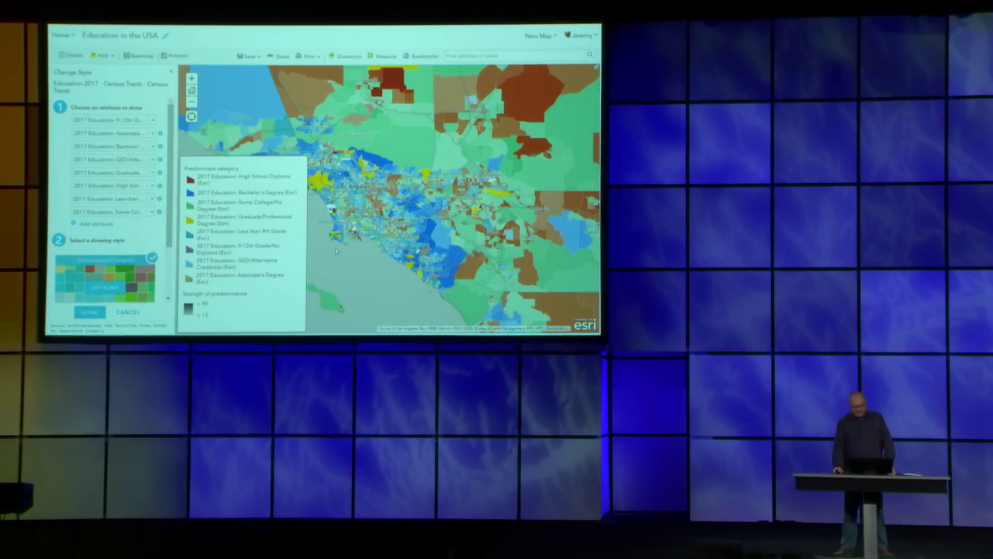
drag(336, 251, 380, 252)
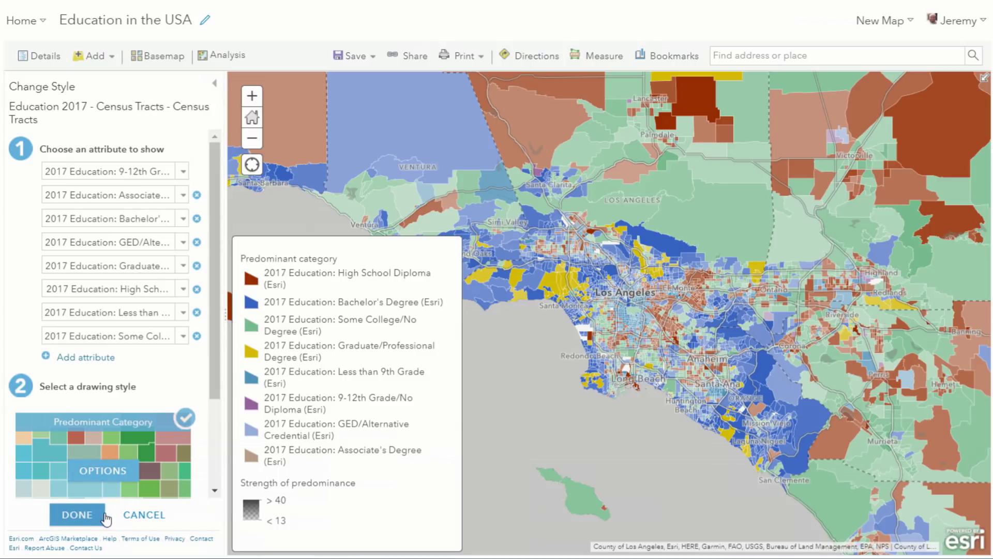
Cancel the restyle, hide Census Tracts, and turn on Sequential Predominance with its legend.
click(137, 515)
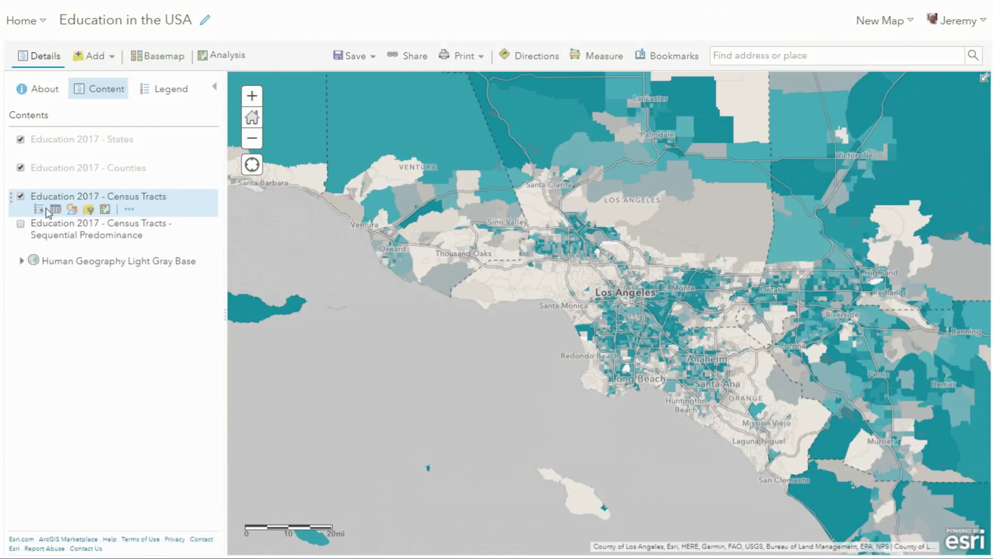
click(20, 197)
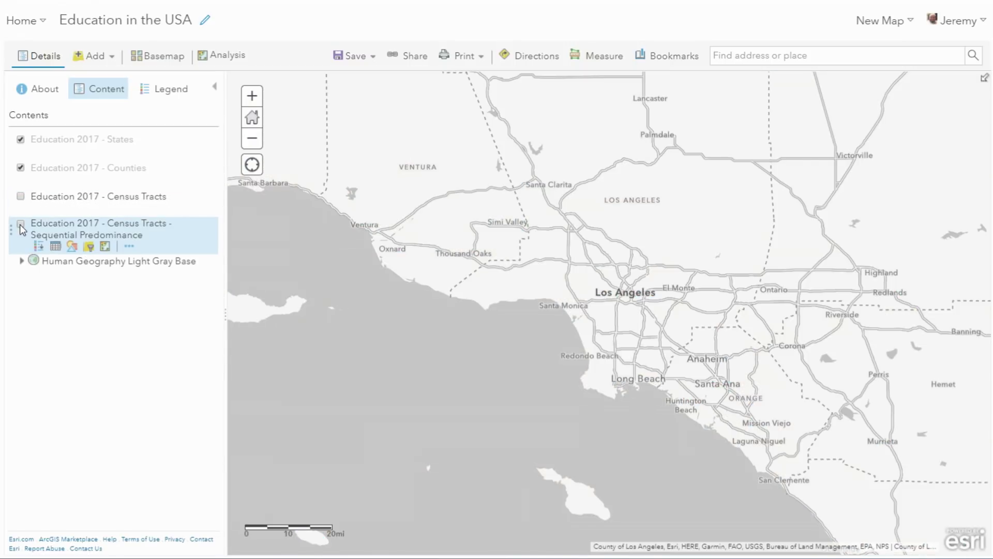
click(21, 224)
click(56, 246)
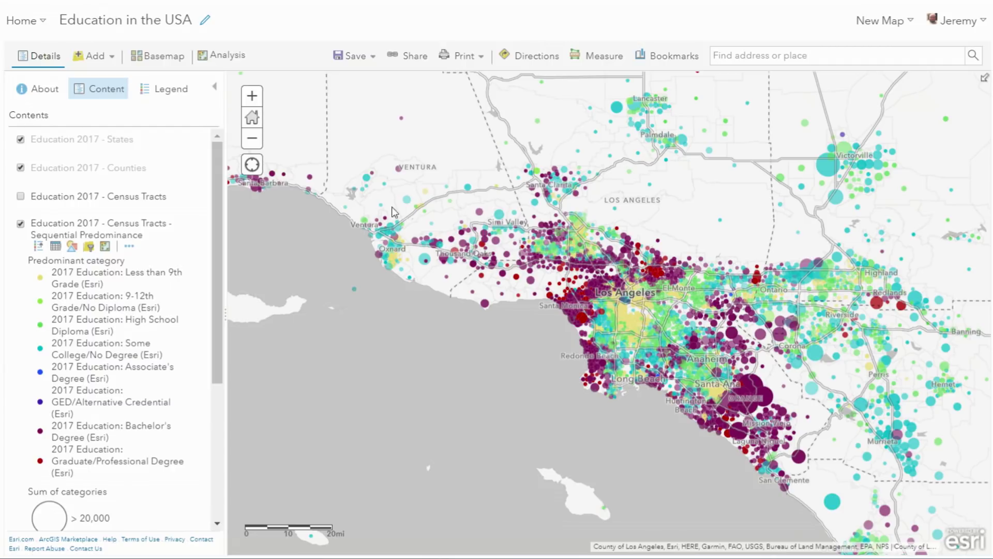
Jump the Education map to the Chicago bookmark.
click(656, 56)
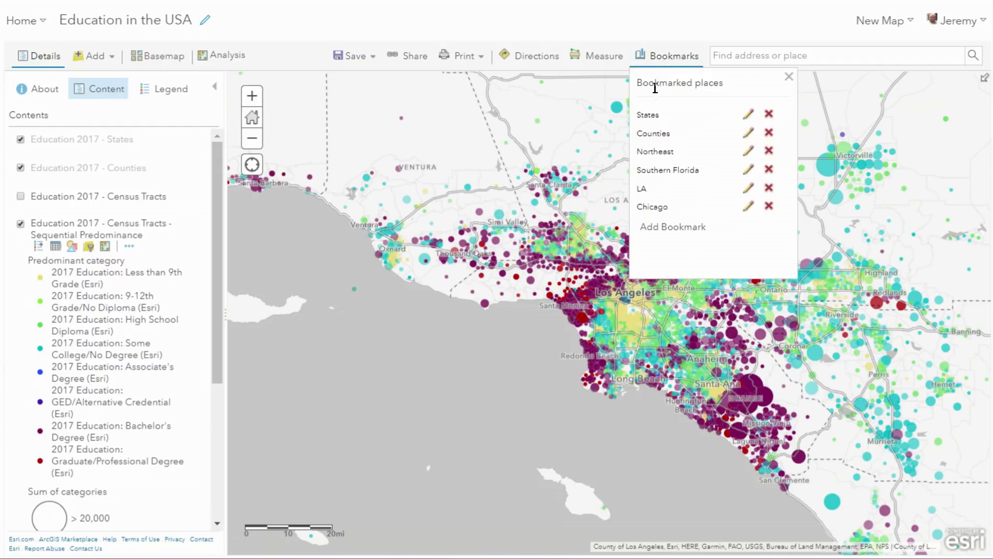
click(654, 206)
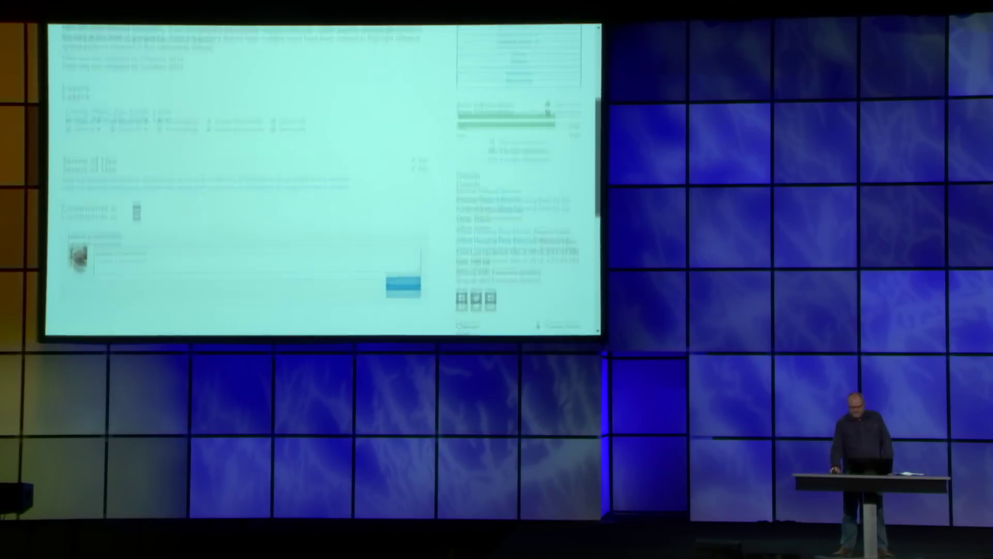
Scroll down to reach the Zillow demo map.
scroll(538, 203, down, 2)
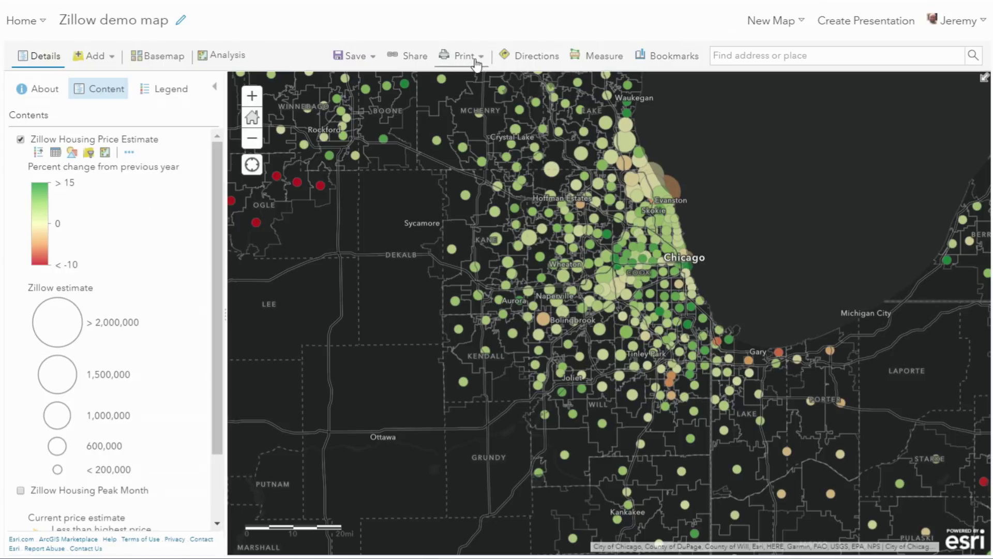
Go to the Los Angeles bookmark and zoom in.
click(636, 54)
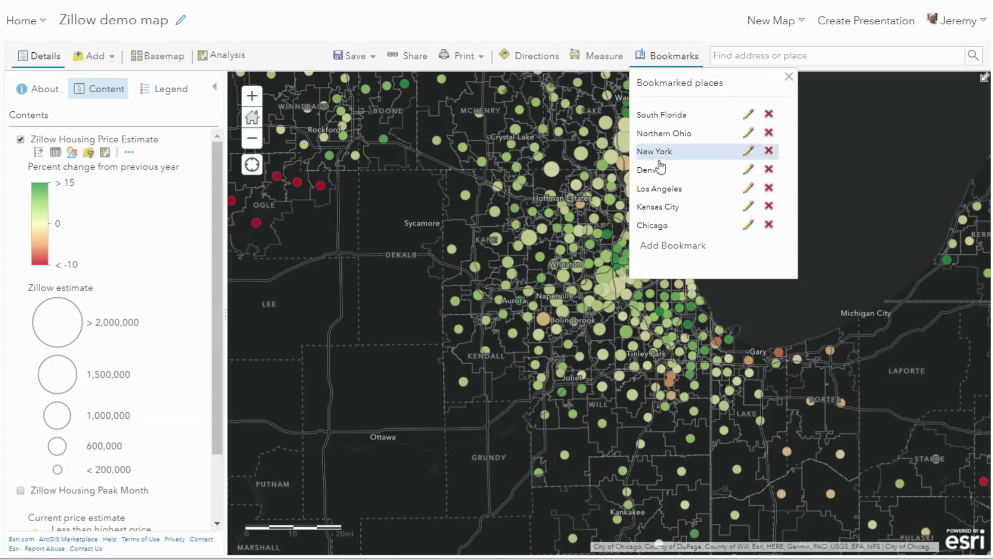
click(675, 190)
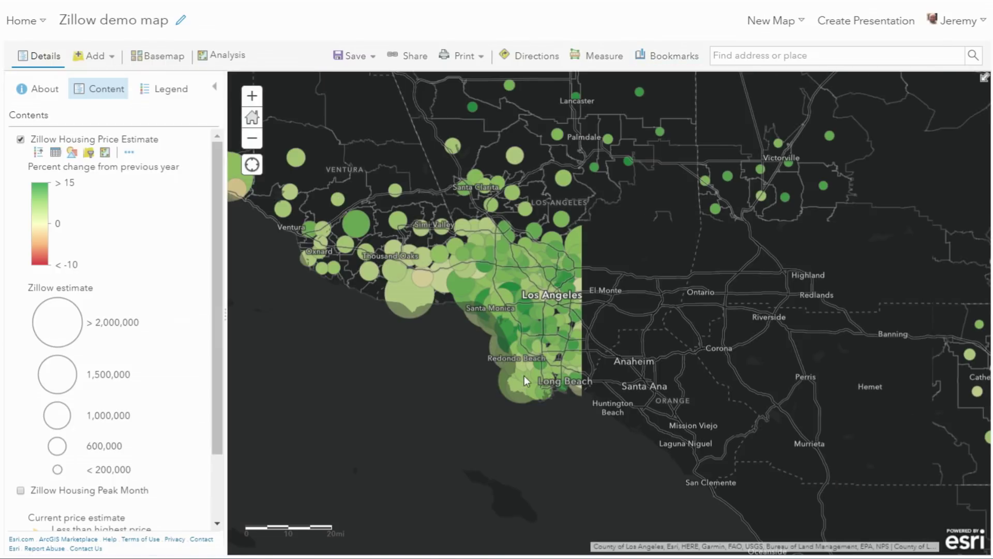
scroll(616, 337, up, 2)
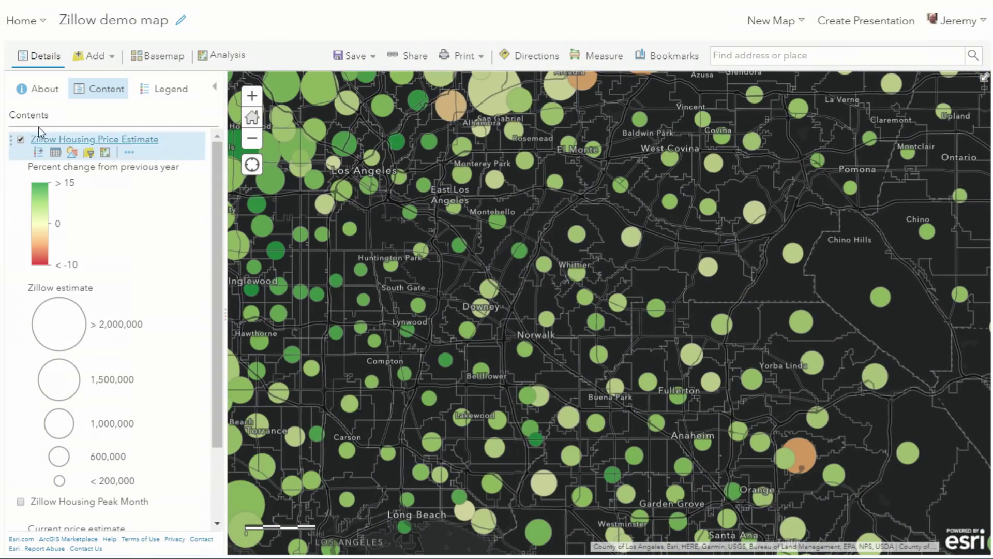
Hide Zillow Housing Price Estimate, show Zillow Housing Peak Month zip areas, and pan northwest.
click(20, 140)
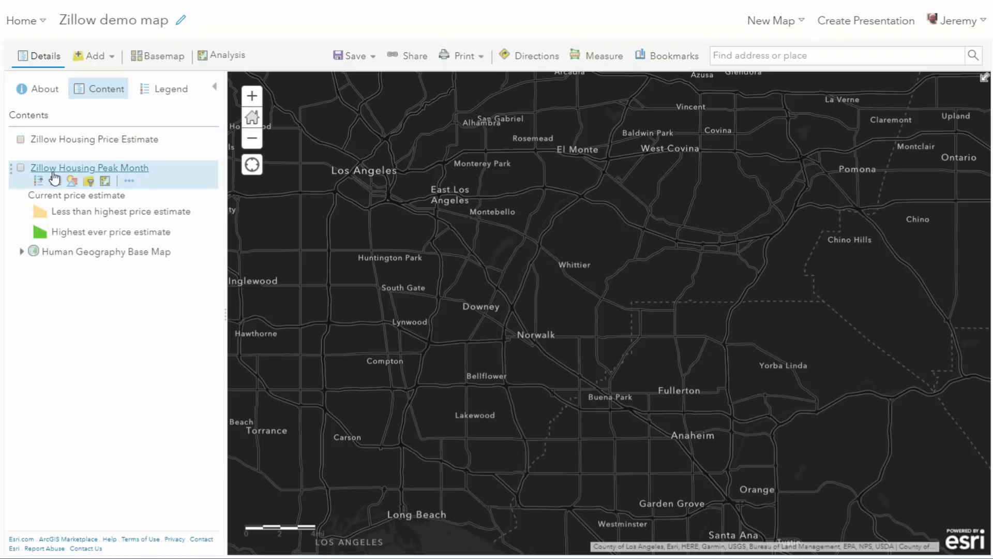
click(40, 169)
click(21, 167)
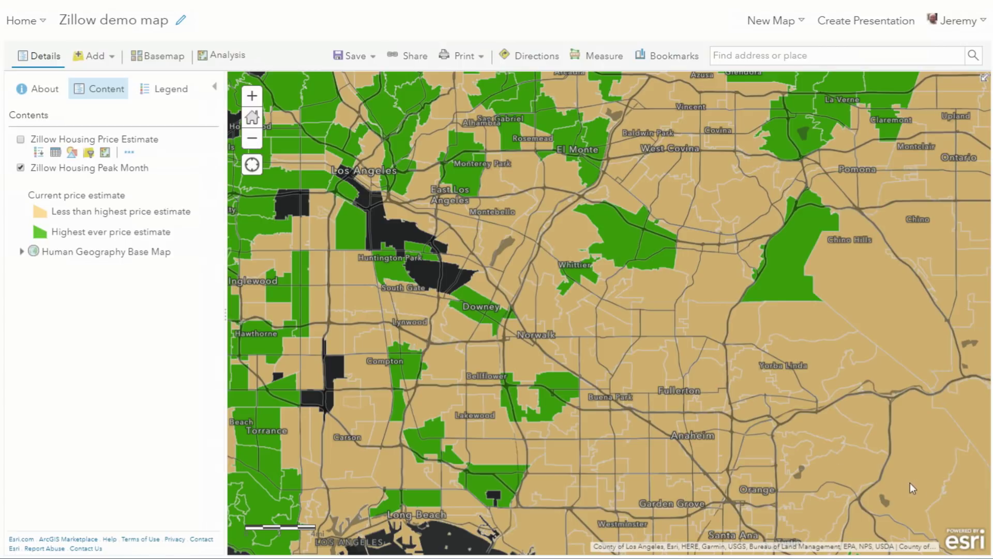
drag(731, 358, 804, 405)
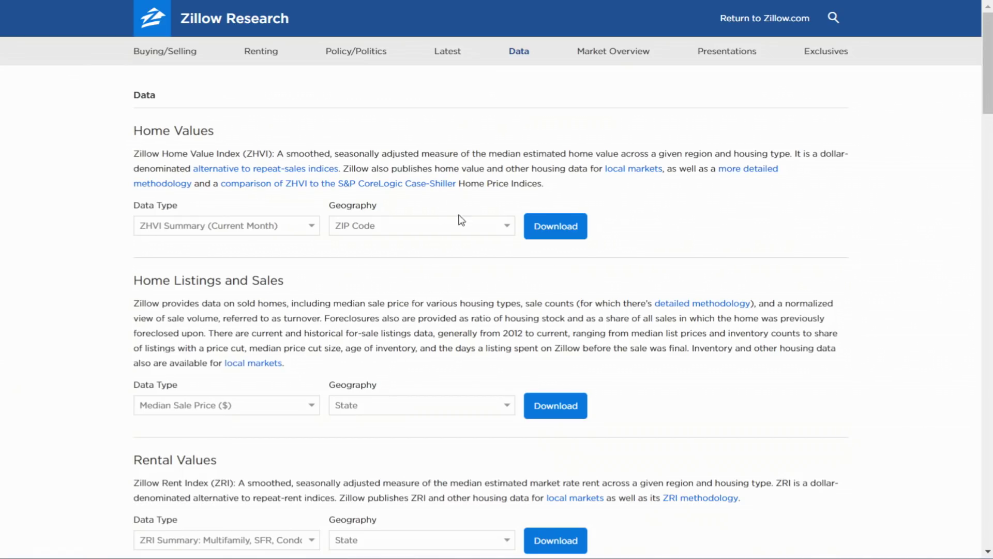
Download the ZHVI Summary by ZIP Code CSV, check it in Excel, then return to the Zillow Housing Data by Zip Code item.
click(562, 230)
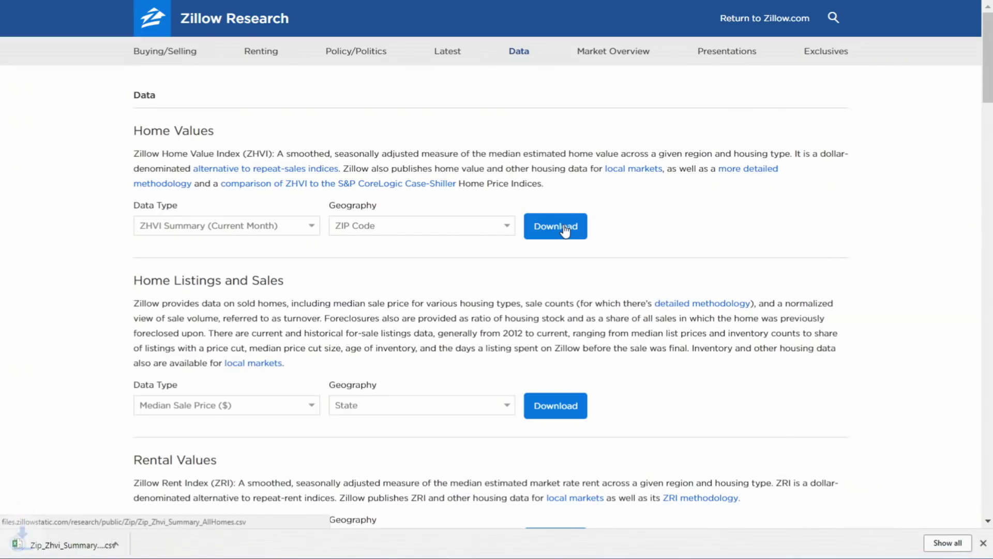
key(alt+Tab)
key(alt+Tab)
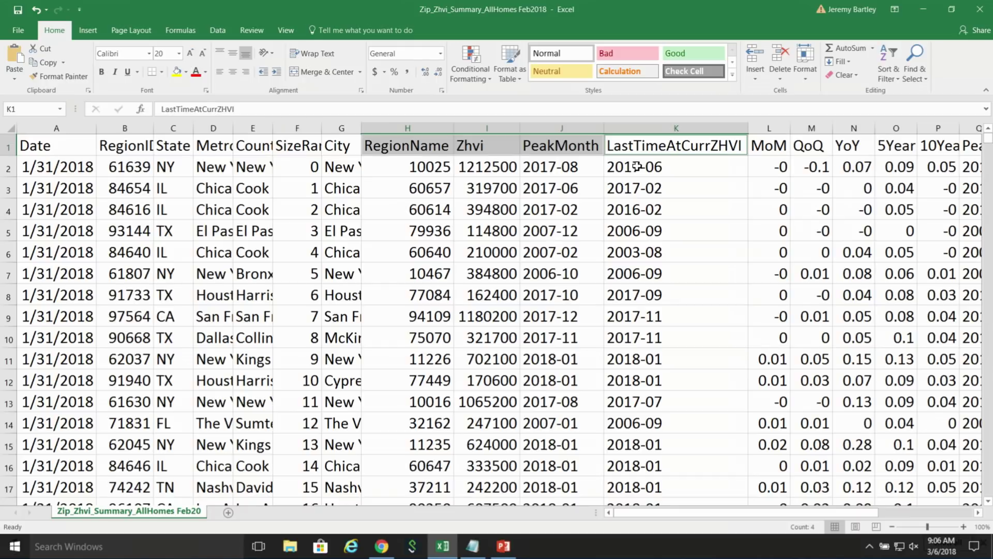
key(alt+Tab)
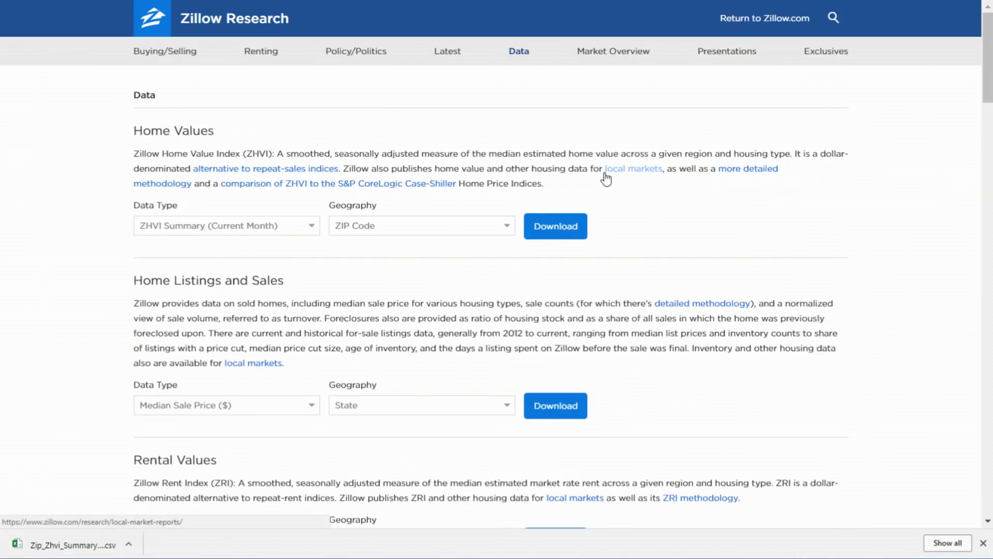
key(ctrl+Tab)
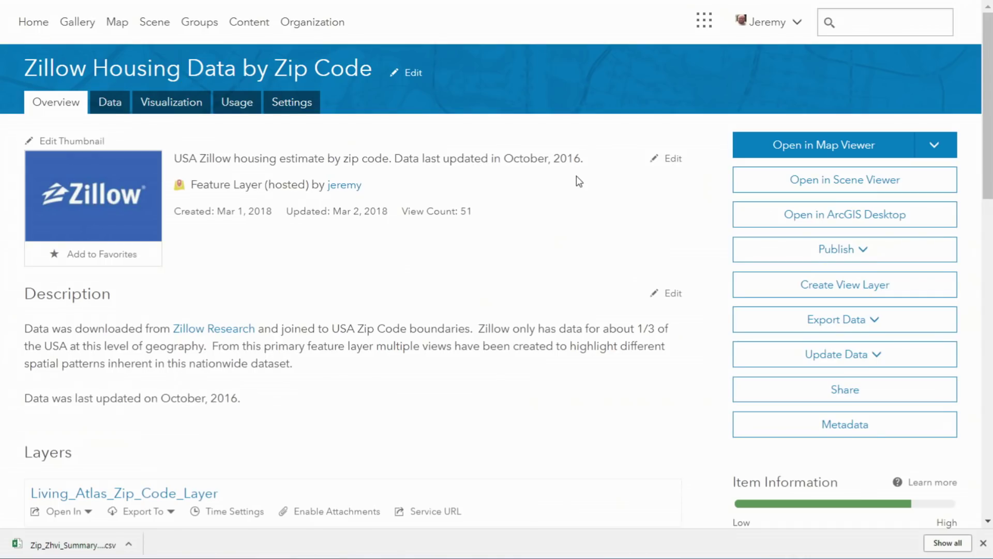
Start Append Data to Layer and upload the Zip_Zhvi_Summary_AllHomes CSV.
click(874, 355)
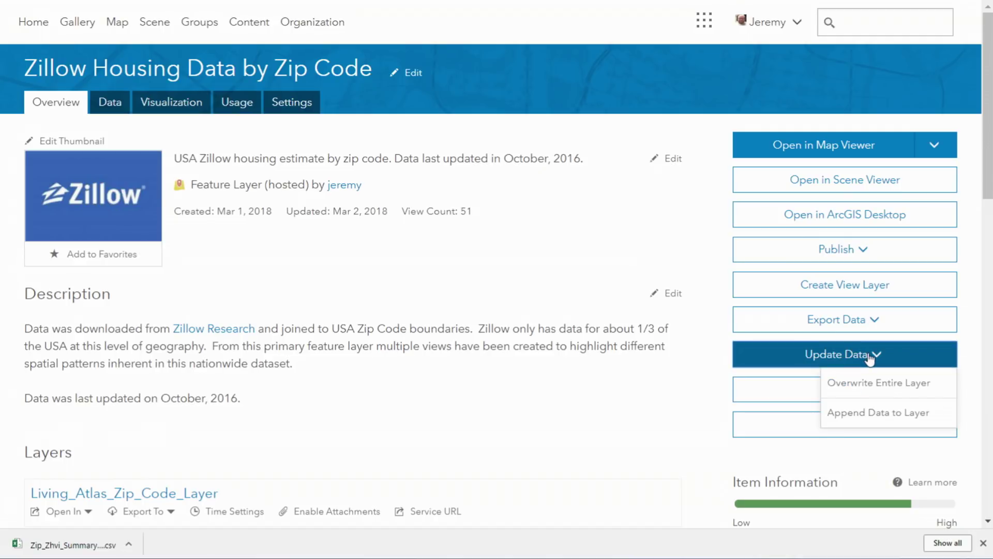
click(890, 414)
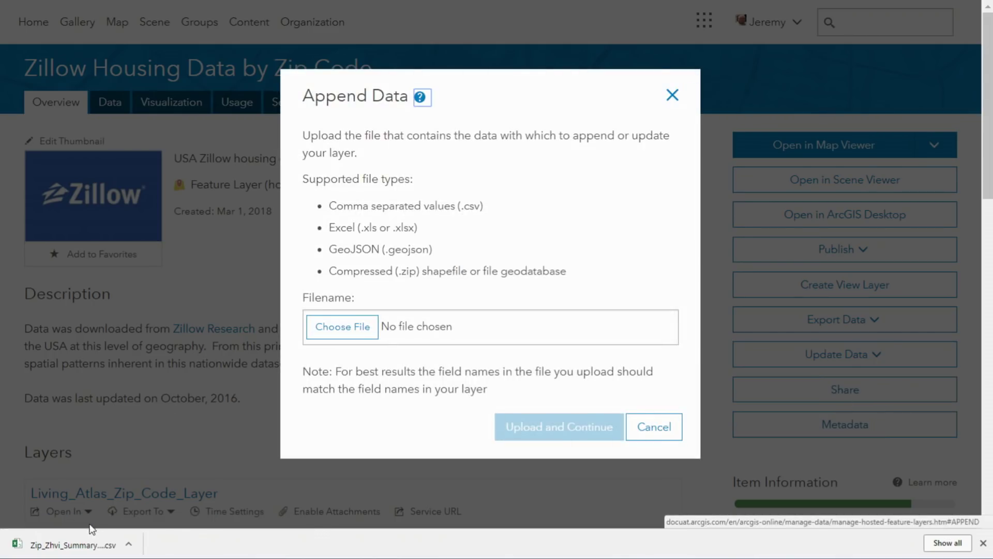
drag(80, 550, 364, 327)
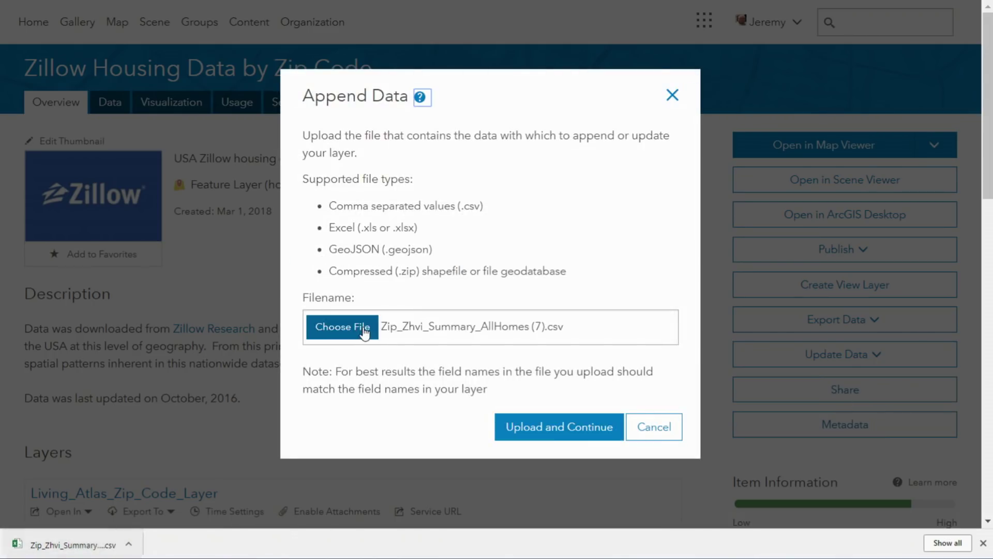
click(565, 428)
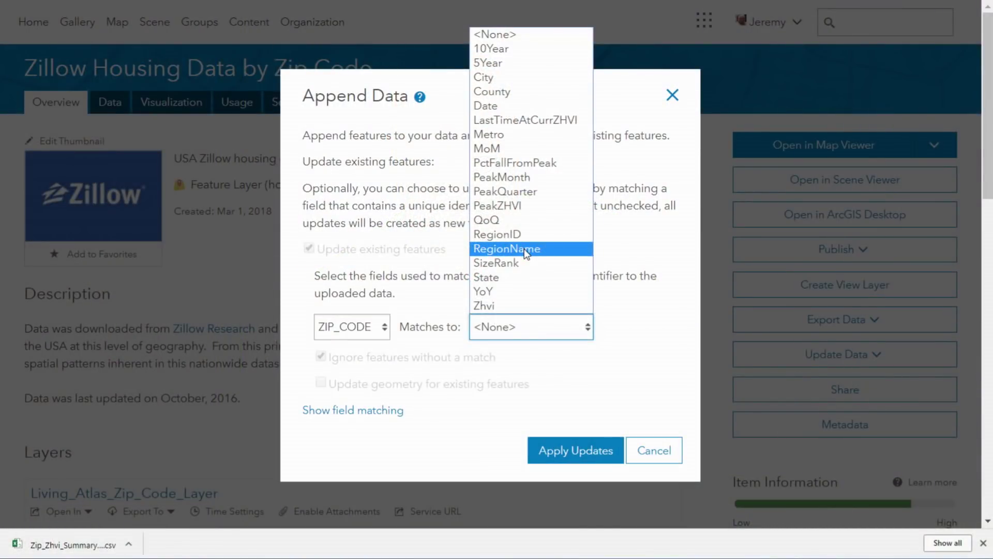
Match ZIP_CODE to RegionName, review the field matching, and apply the updates.
click(526, 251)
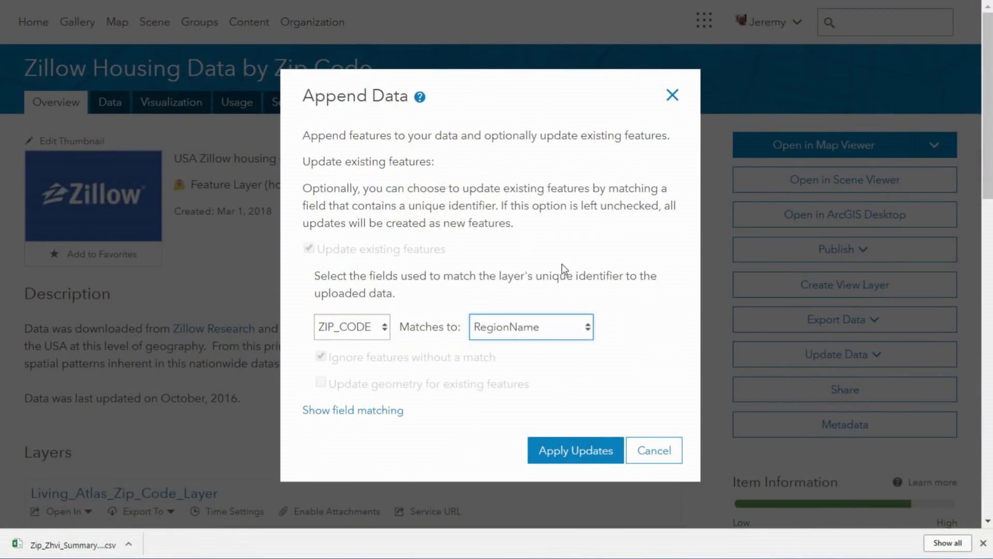
click(368, 411)
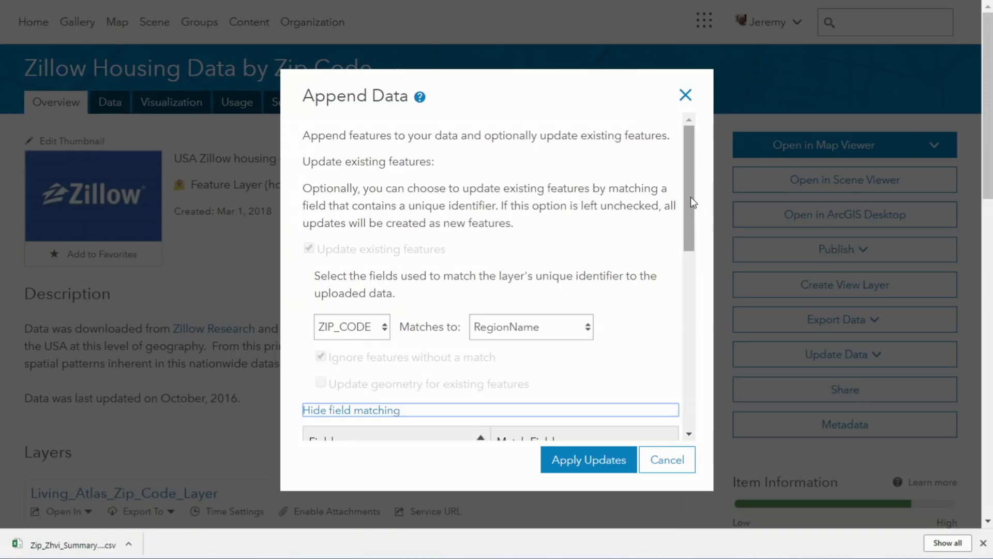
scroll(693, 250, down, 1)
scroll(692, 274, down, 5)
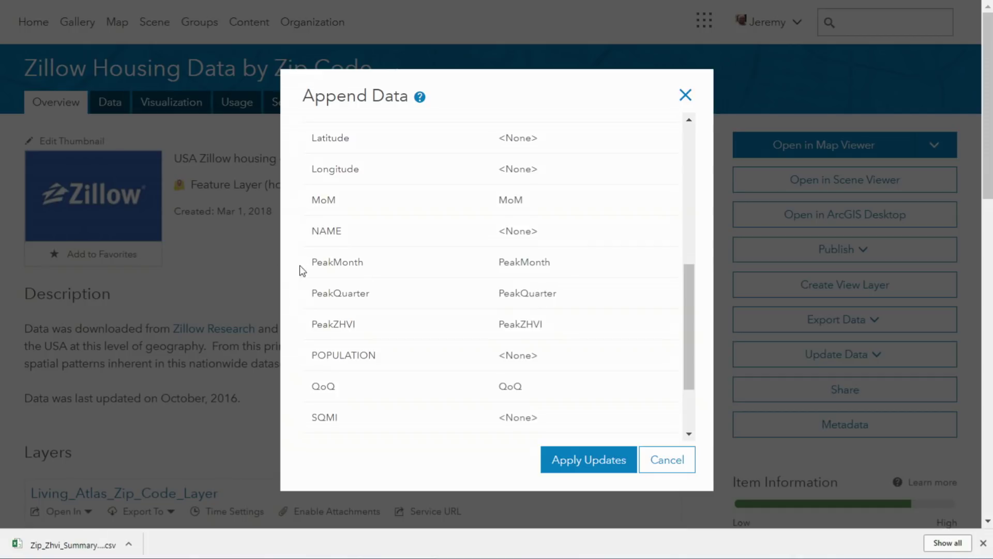
drag(691, 282, 692, 314)
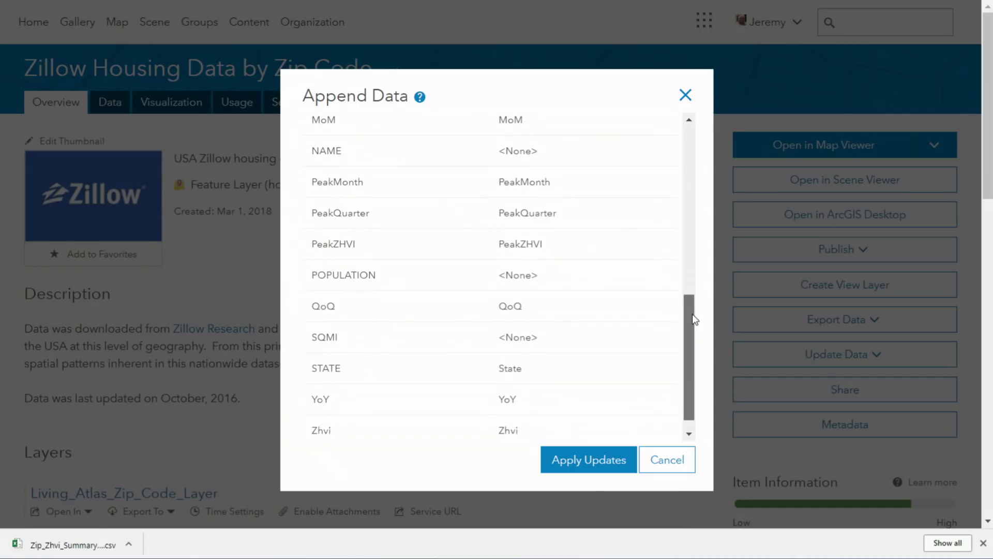
click(586, 458)
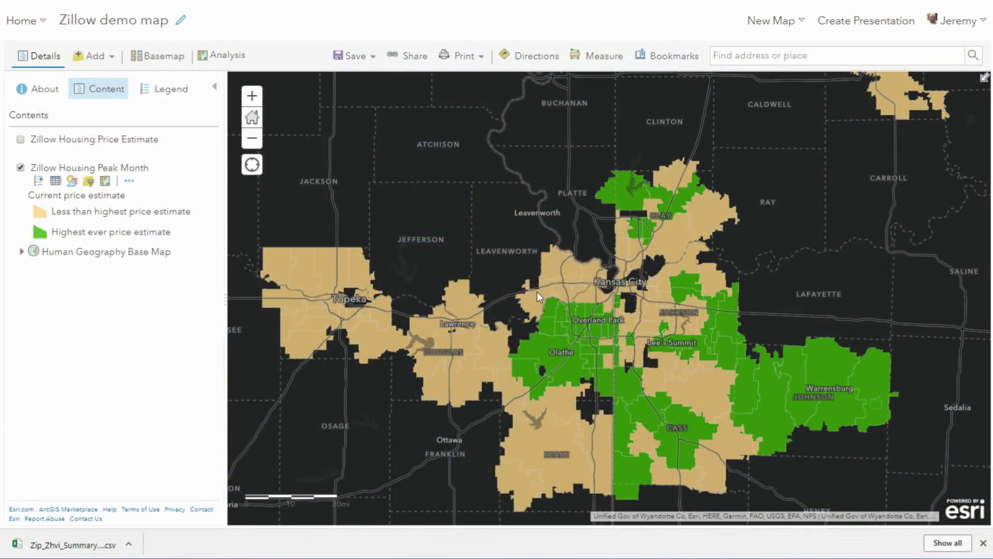
Inspect the Bonner Springs zip popup, then toggle Zillow Housing Peak Month off and on to refresh it.
click(541, 299)
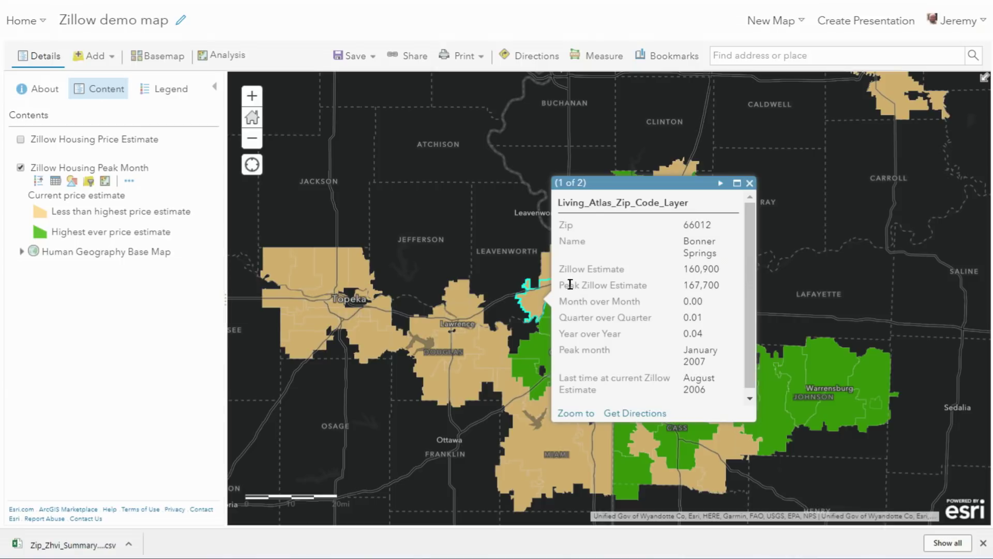
click(749, 185)
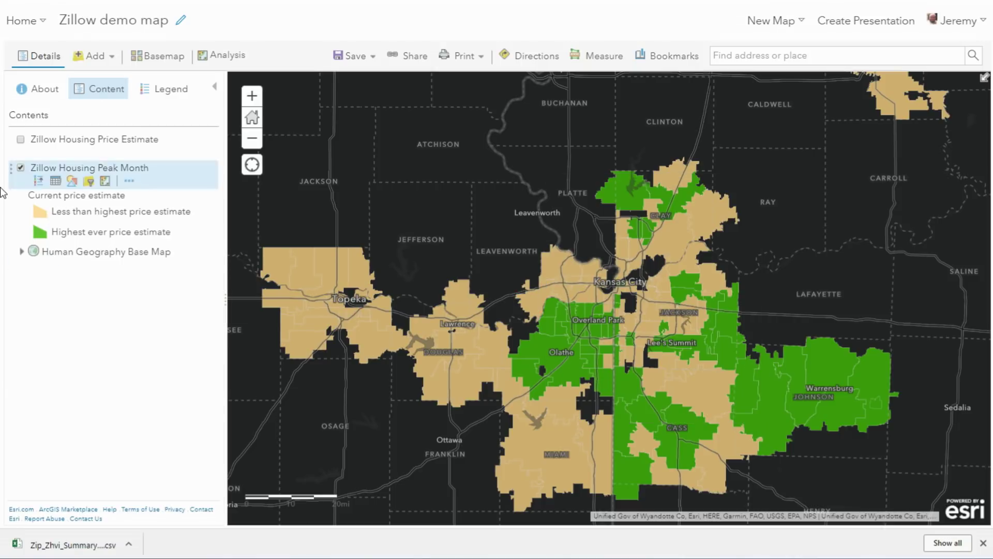
click(20, 168)
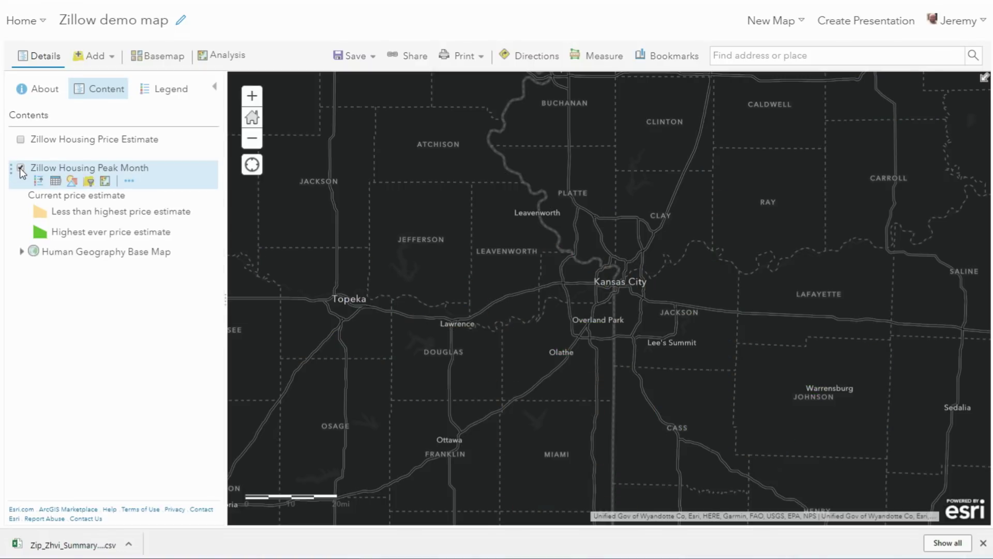
click(21, 168)
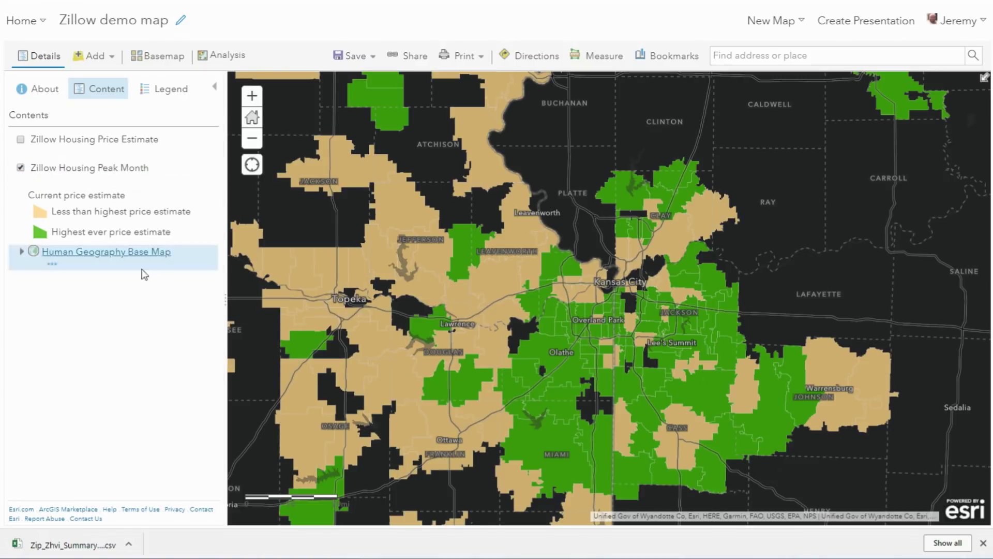